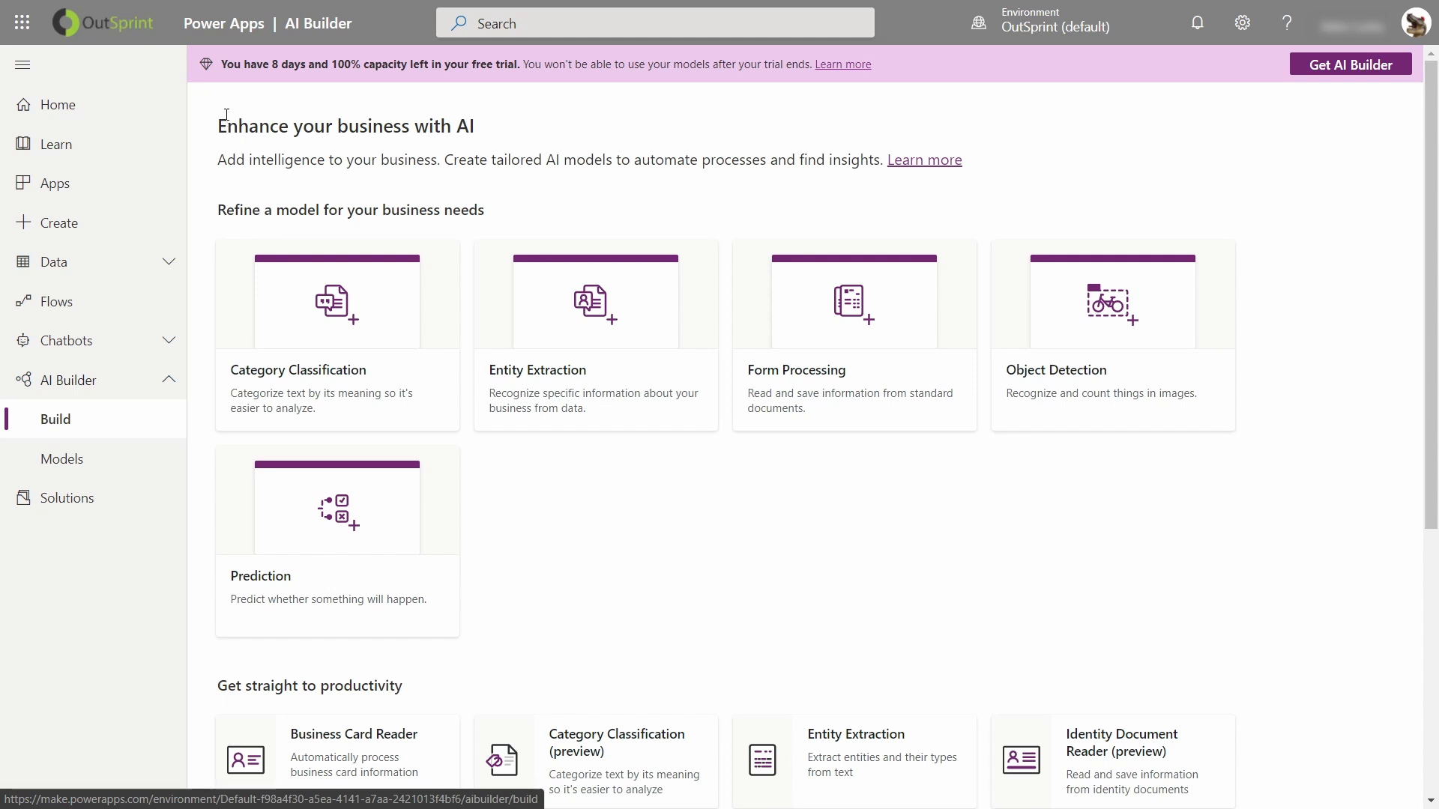
Create a Form Processing AI model named DocumentReaderDEmo
click(825, 369)
text(DocumentReaderDEmo)
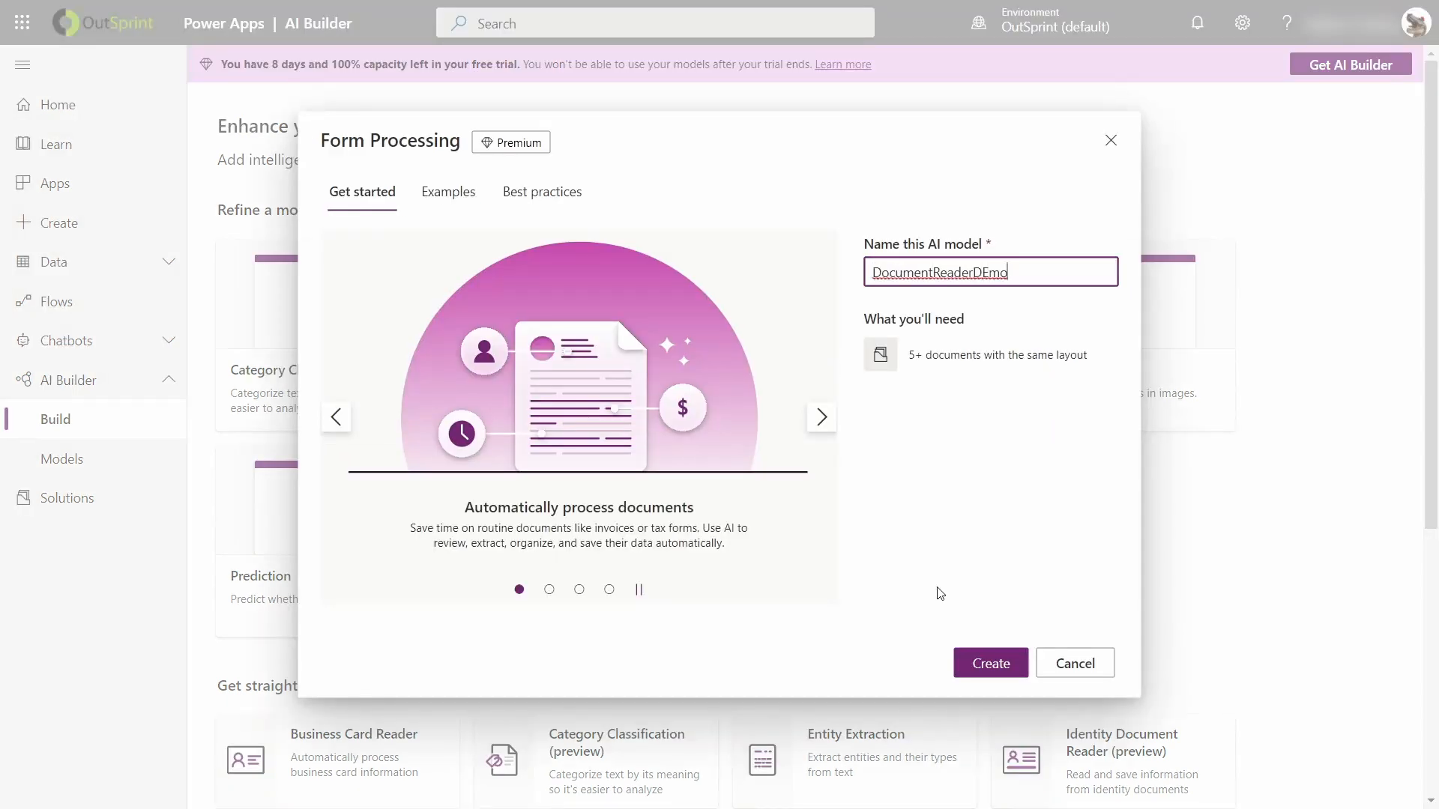
click(985, 665)
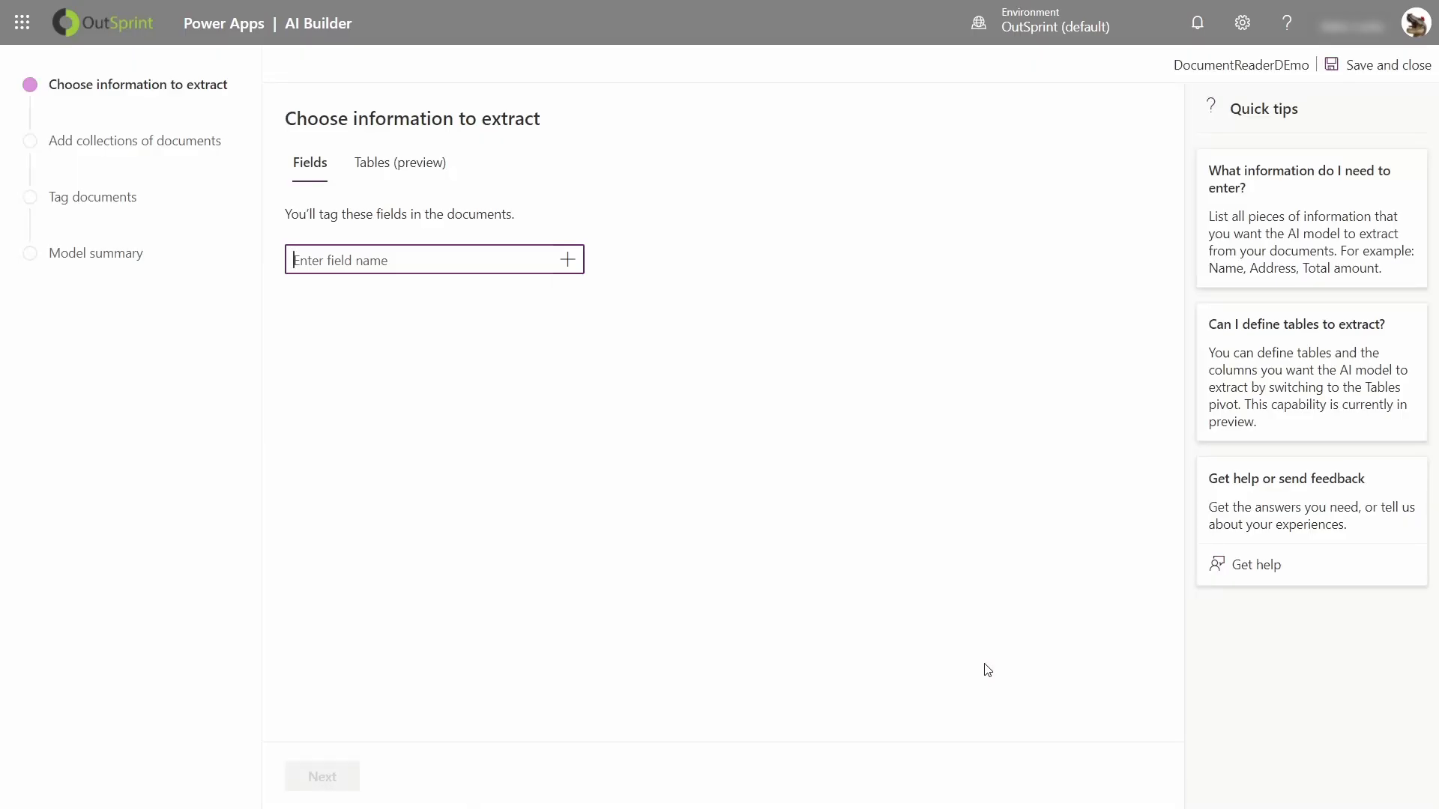
Define Name and Value as the fields to extract and continue to the document collections stage
text(Name)
click(567, 259)
text(VA)
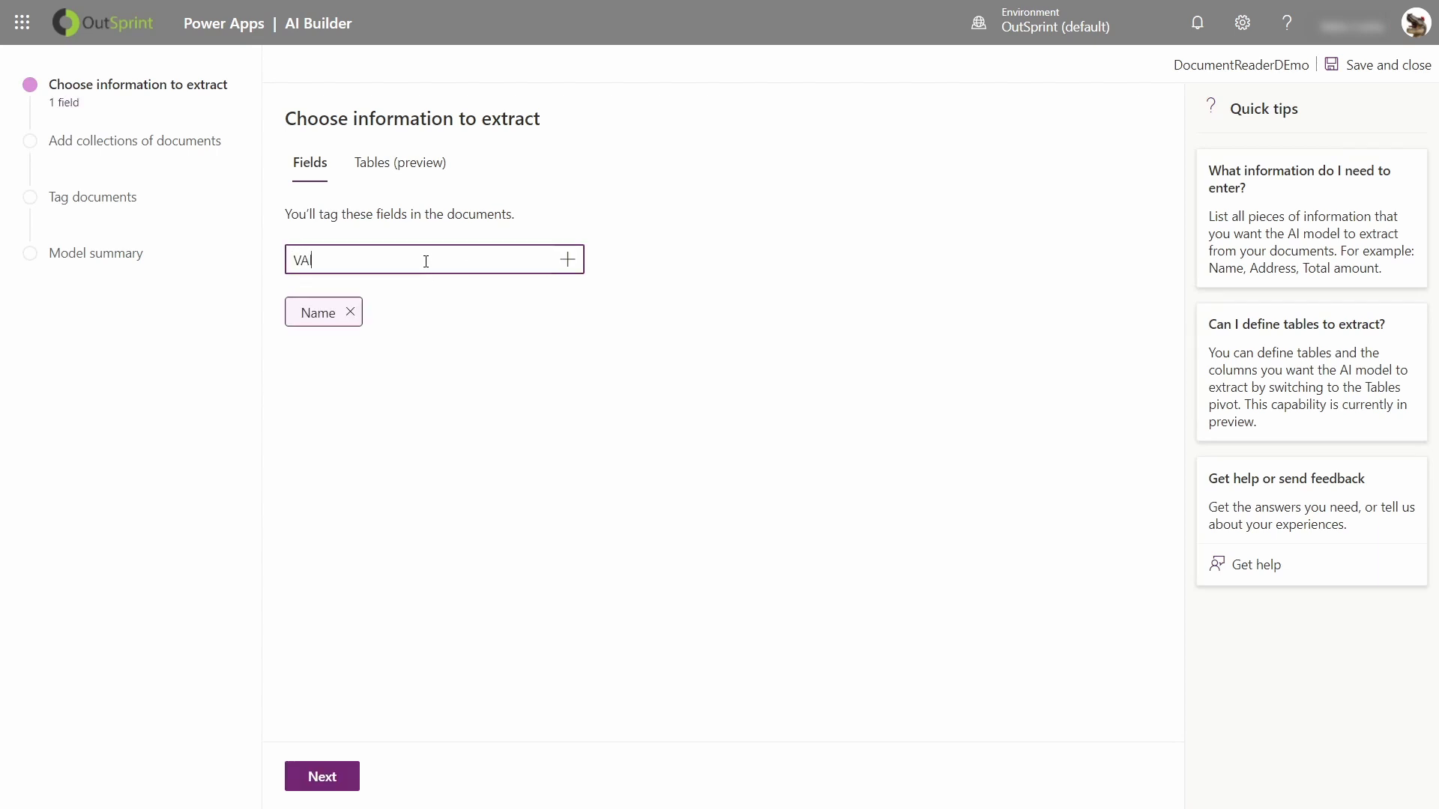
text(lue)
key(BackSpace)
key(BackSpace)
key(BackSpace)
key(BackSpace)
text(alue)
click(568, 268)
click(330, 780)
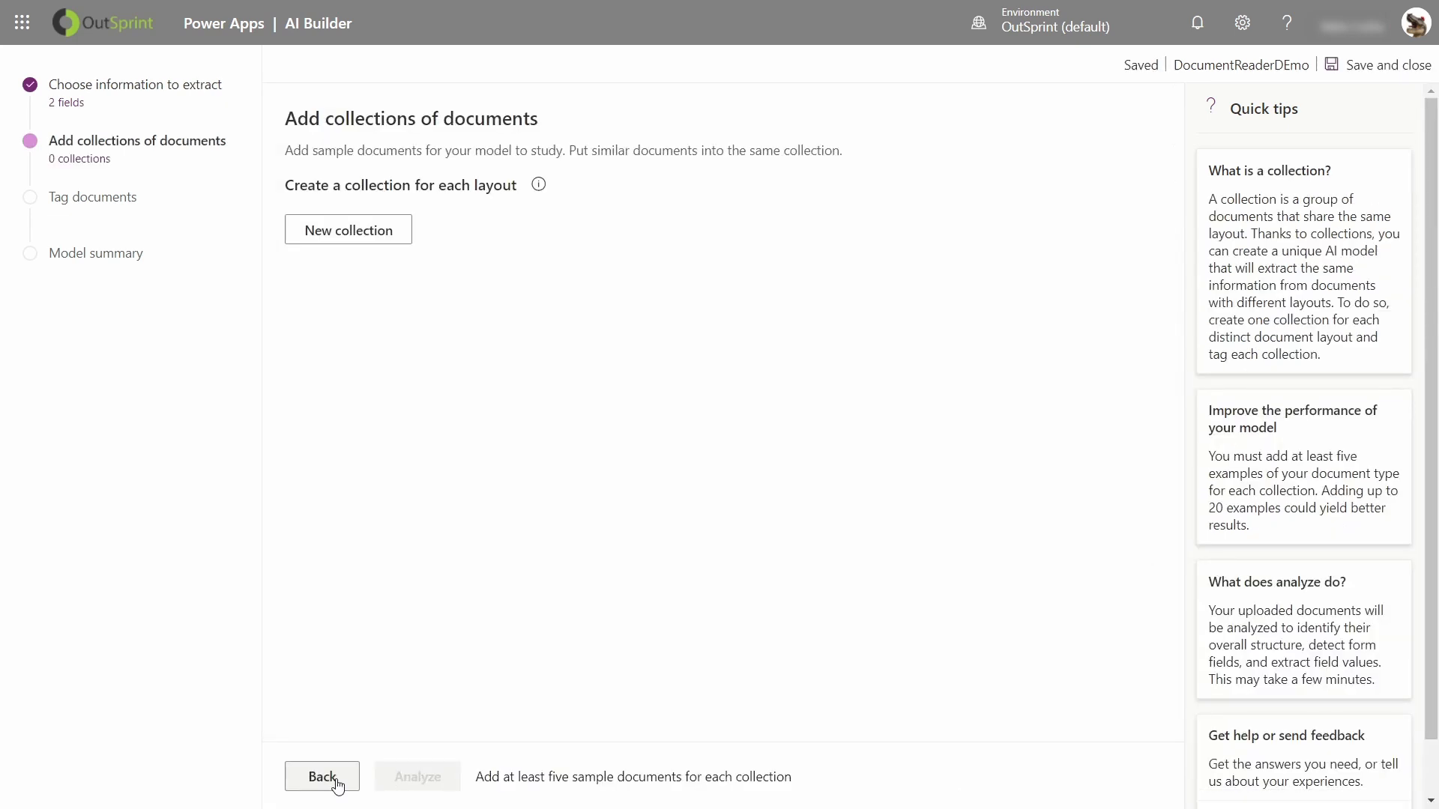
Create a new document collection and choose the local device as the source for its documents
click(363, 236)
click(399, 406)
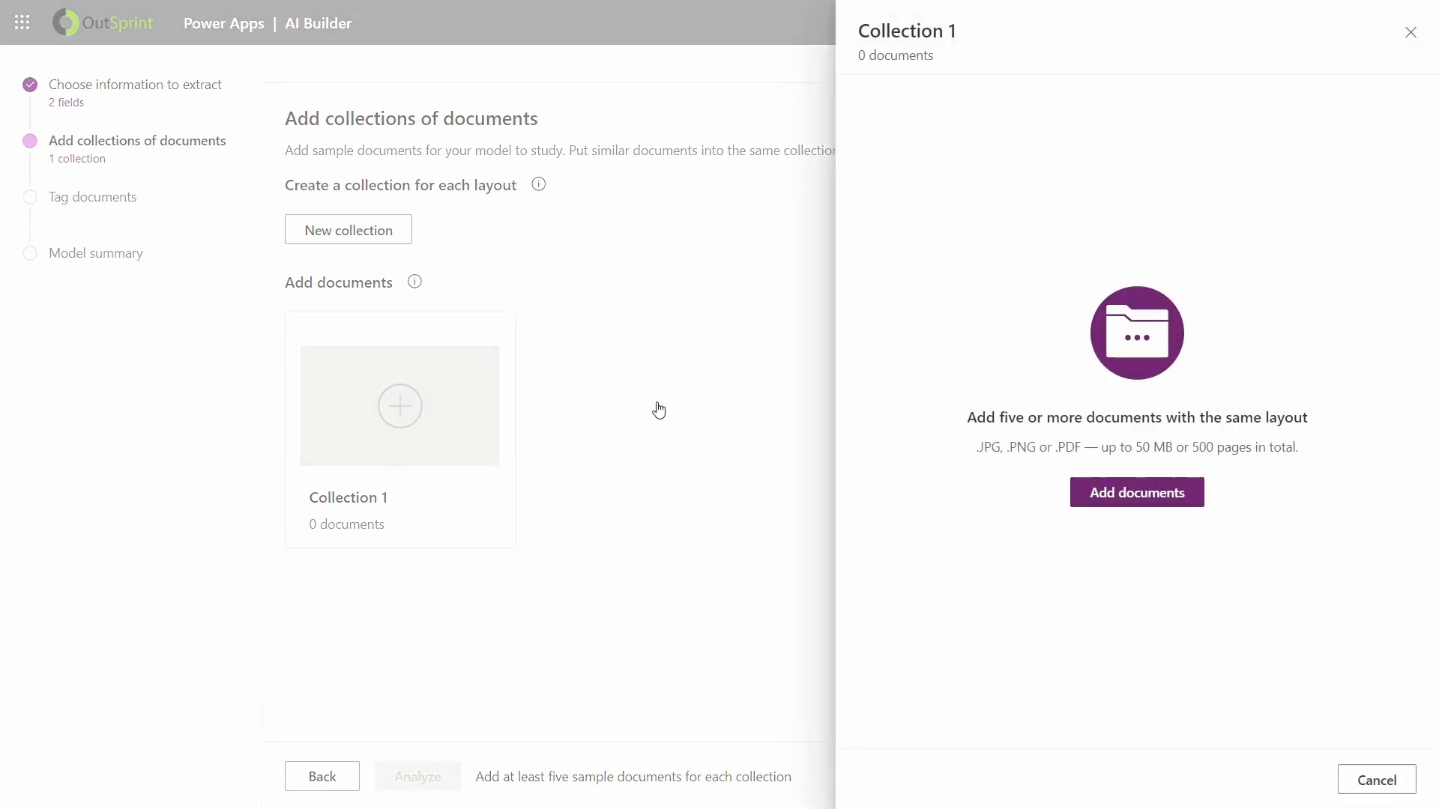
click(1161, 494)
click(932, 122)
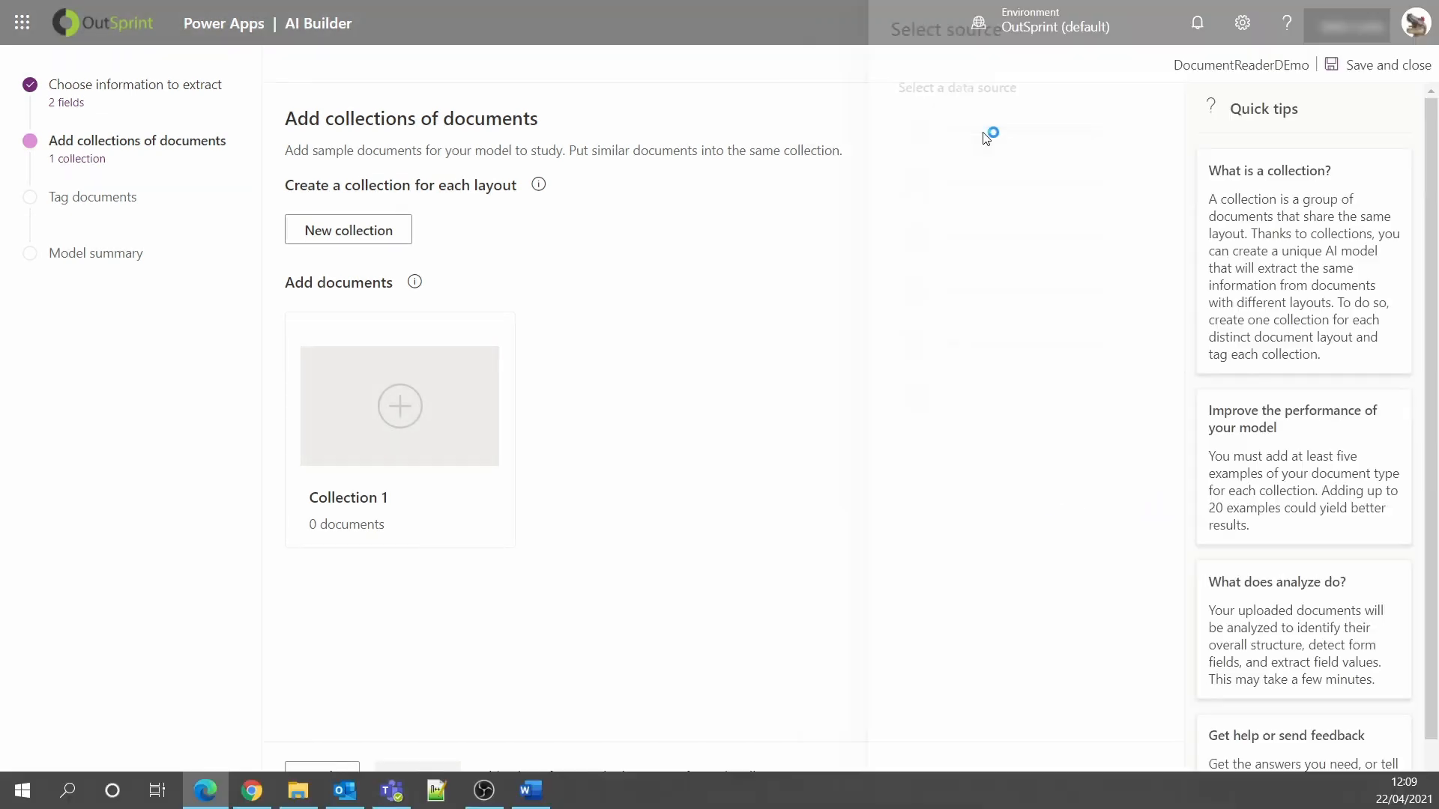
Upload receipt_1.pdf through receipt_5.pdf to Collection 1 and analyze the documents
click(231, 157)
key(shift+Down)
key(shift+Down)
key(shift+Down)
key(shift+Down)
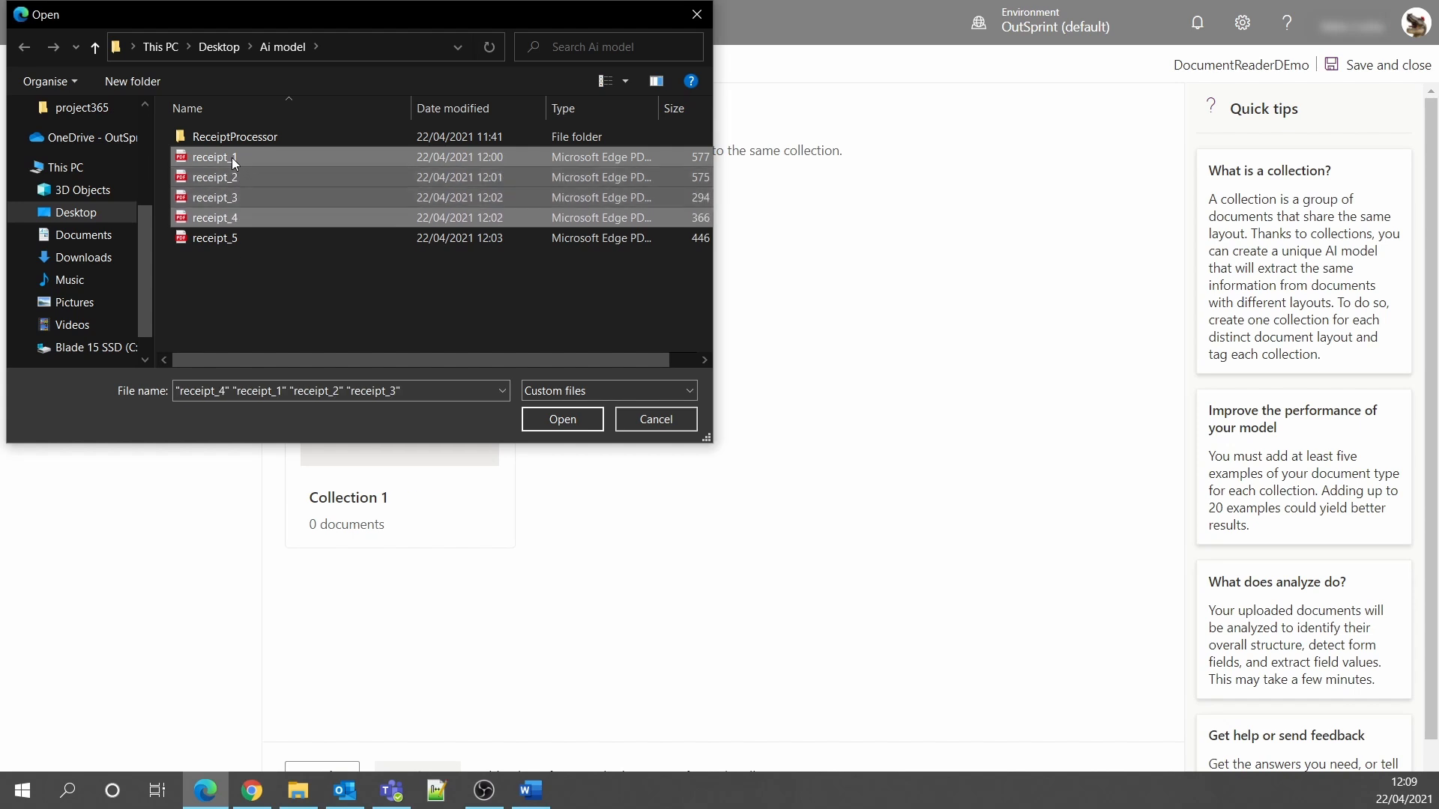
click(535, 425)
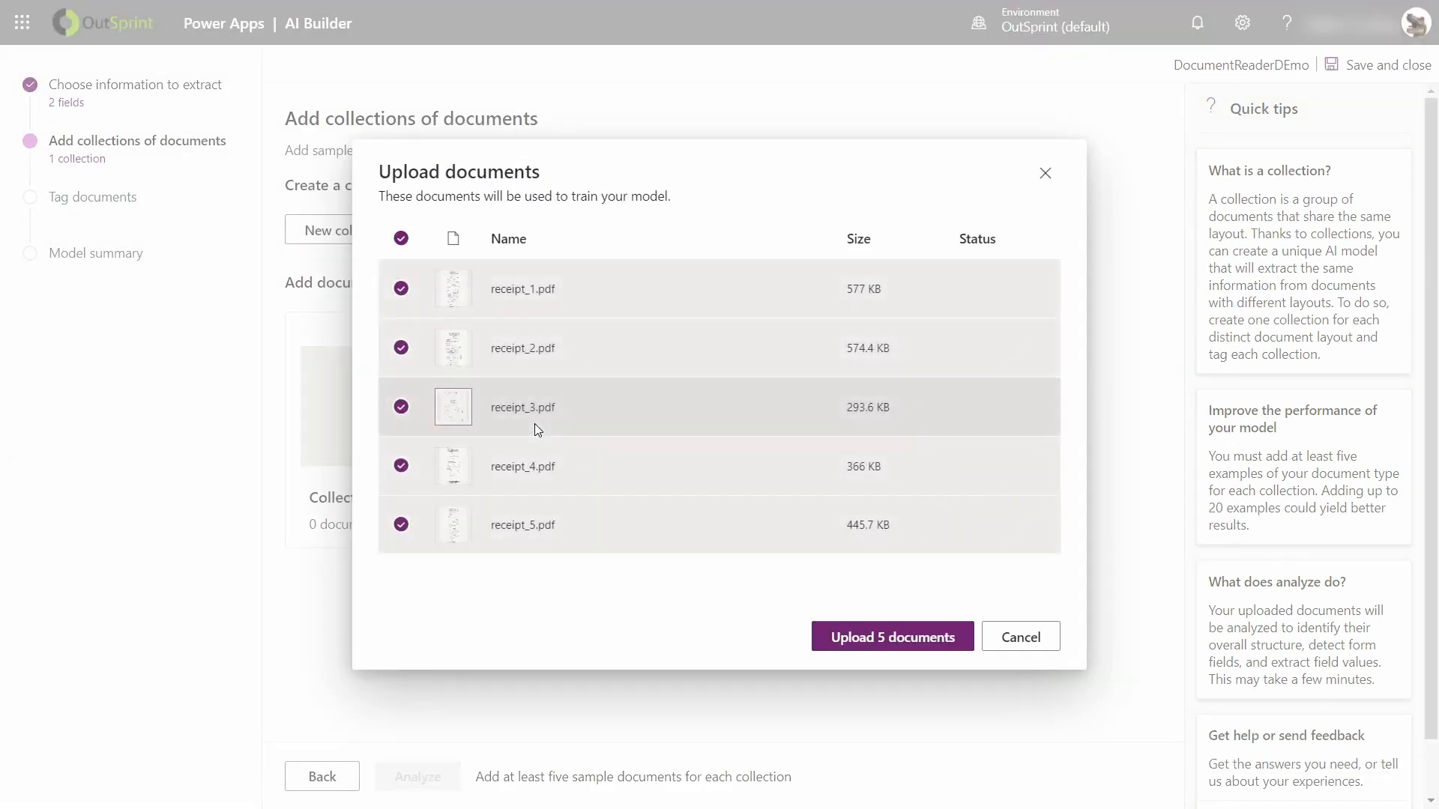
click(869, 639)
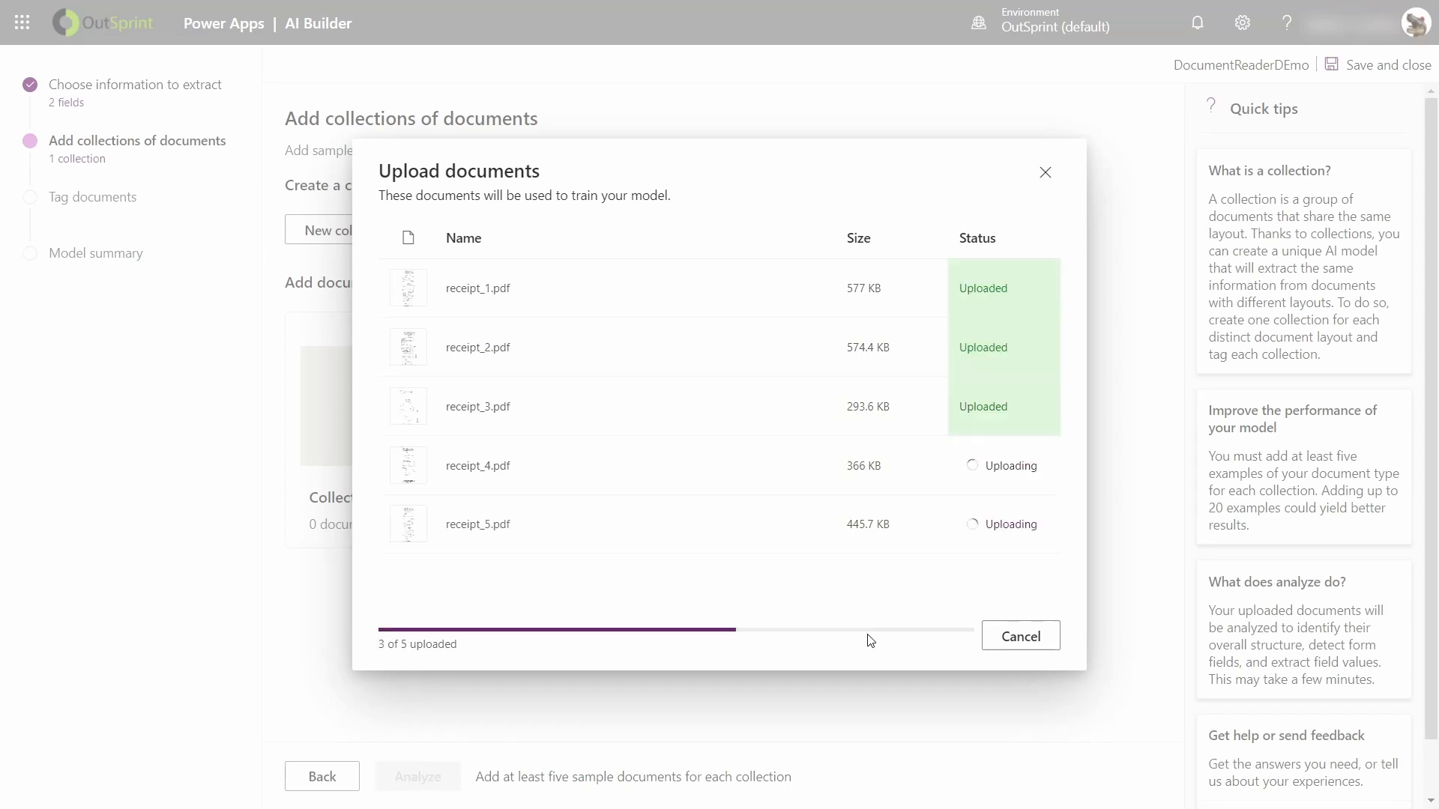
click(1019, 658)
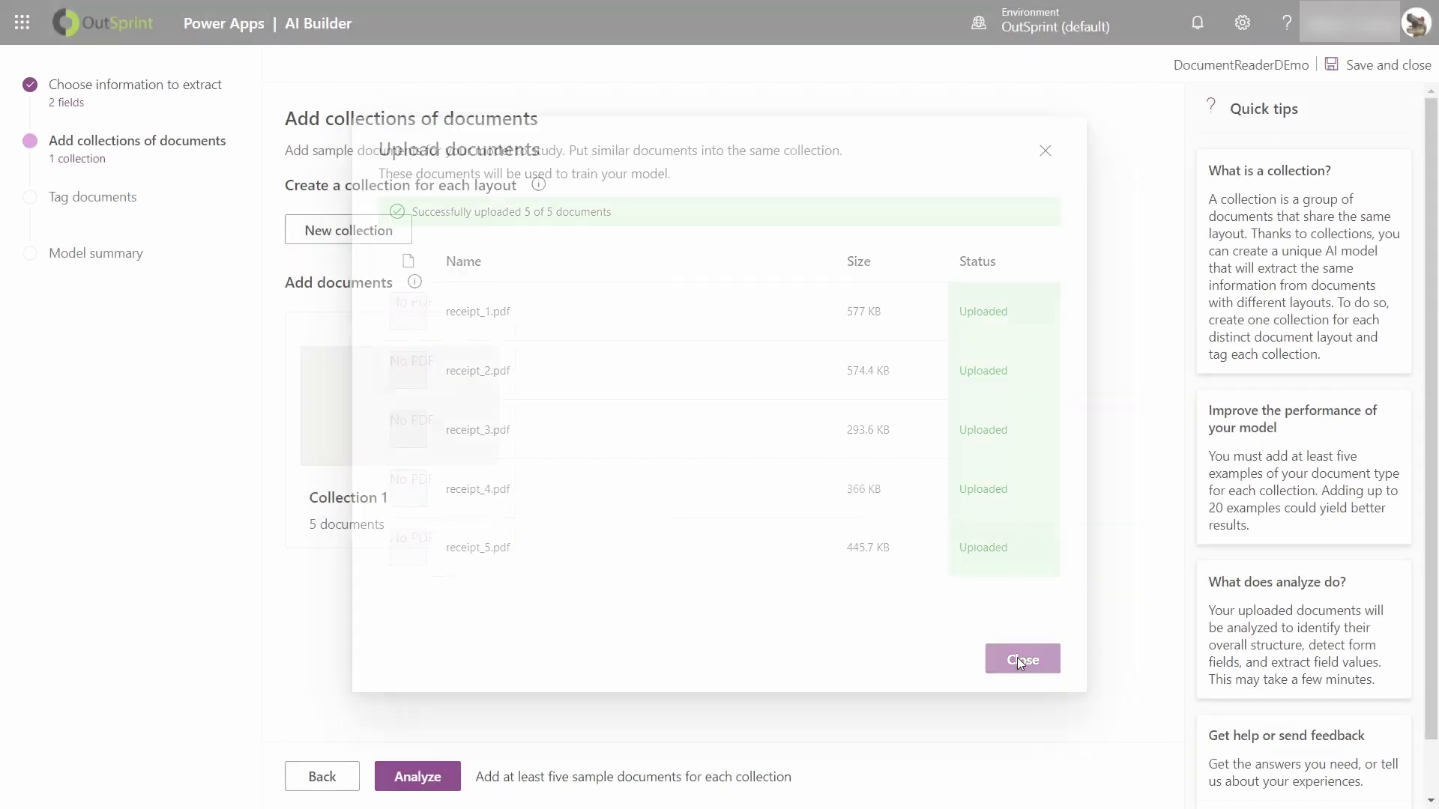
click(437, 776)
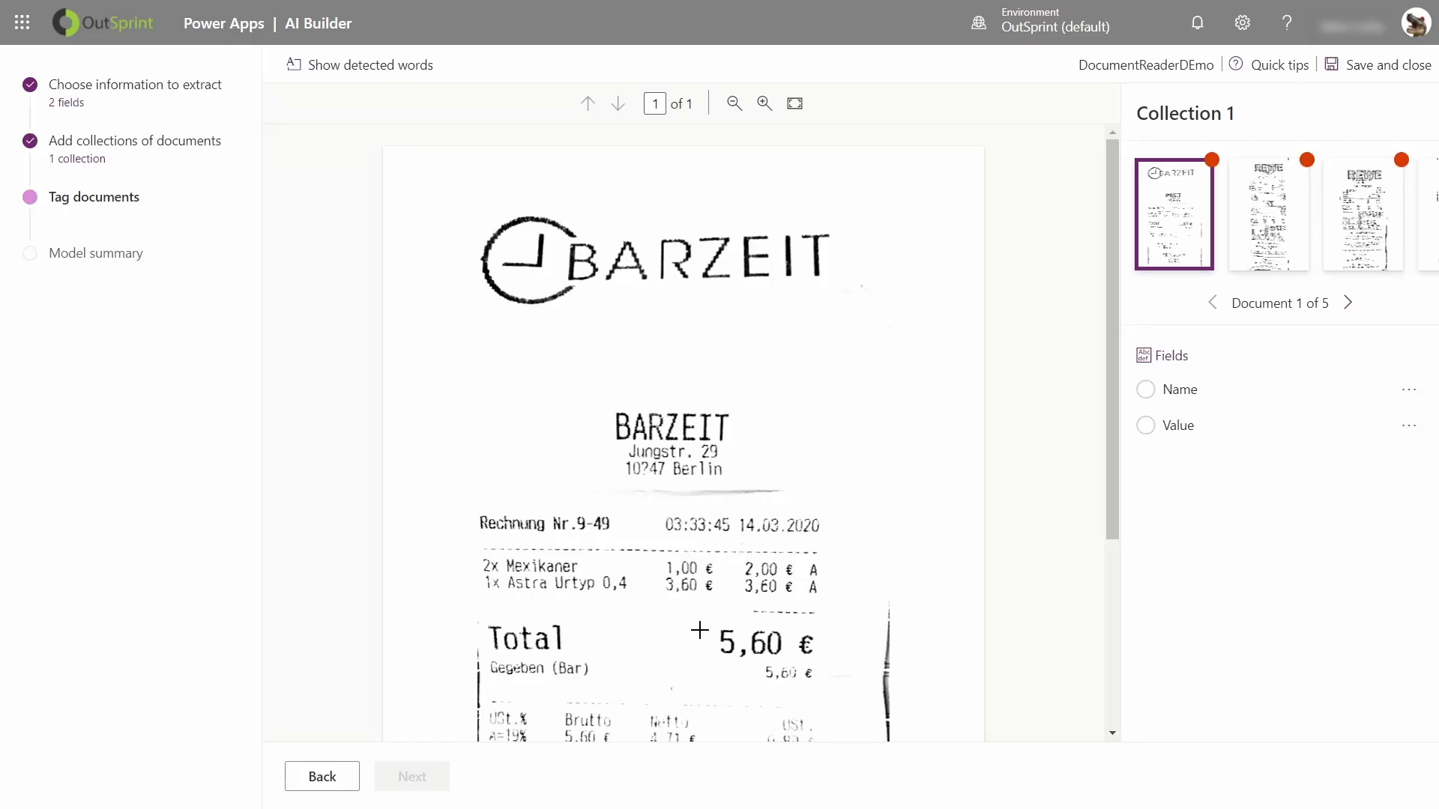
On the first receipt, tag the total 5,60 as Value and the heading BARZEIT above the address as Name
drag(712, 622, 791, 671)
click(493, 624)
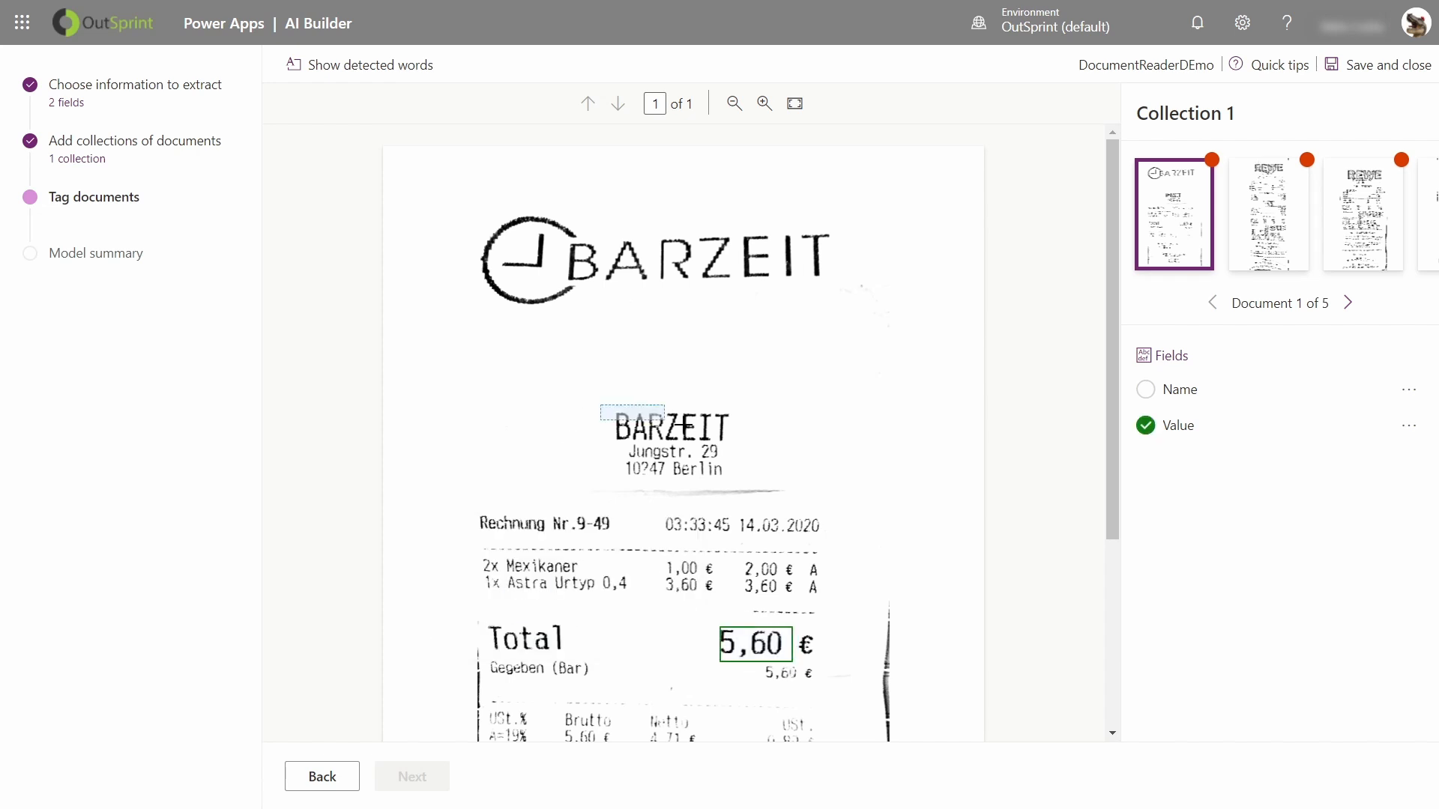
click(750, 447)
click(786, 470)
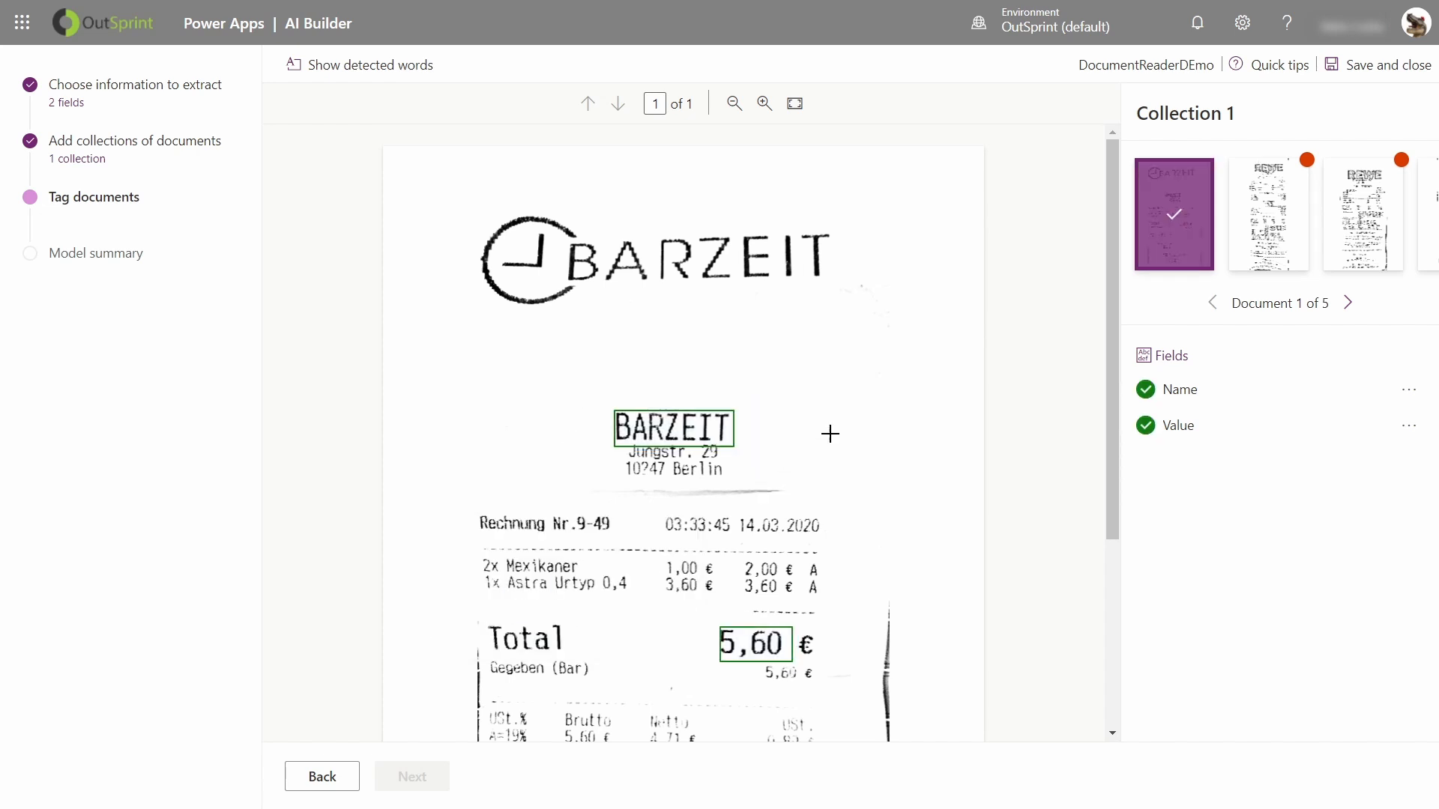
On the second receipt, tag the EC-Cash amount 2,73 as Value and the REWE logo as Name
click(1266, 218)
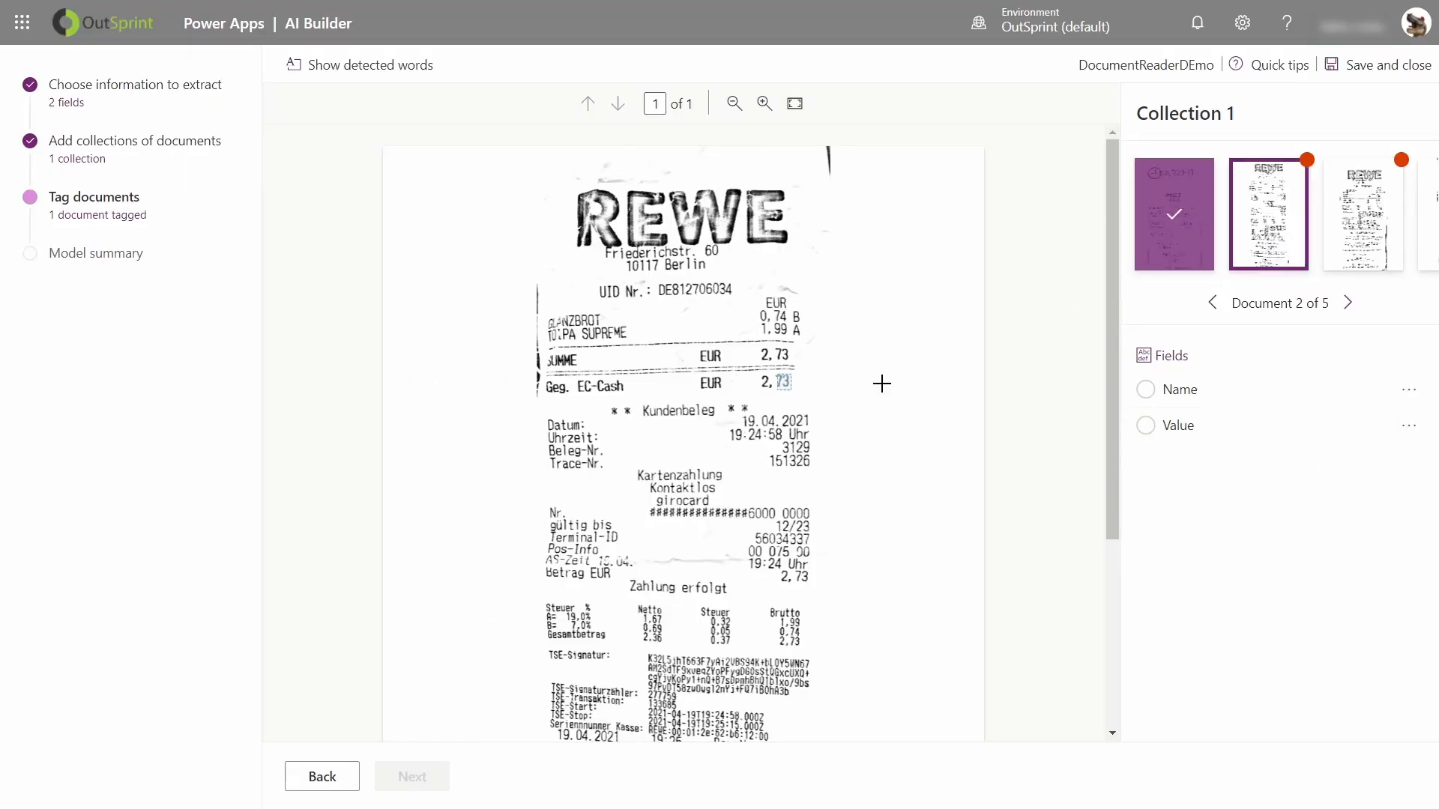
drag(745, 373, 809, 406)
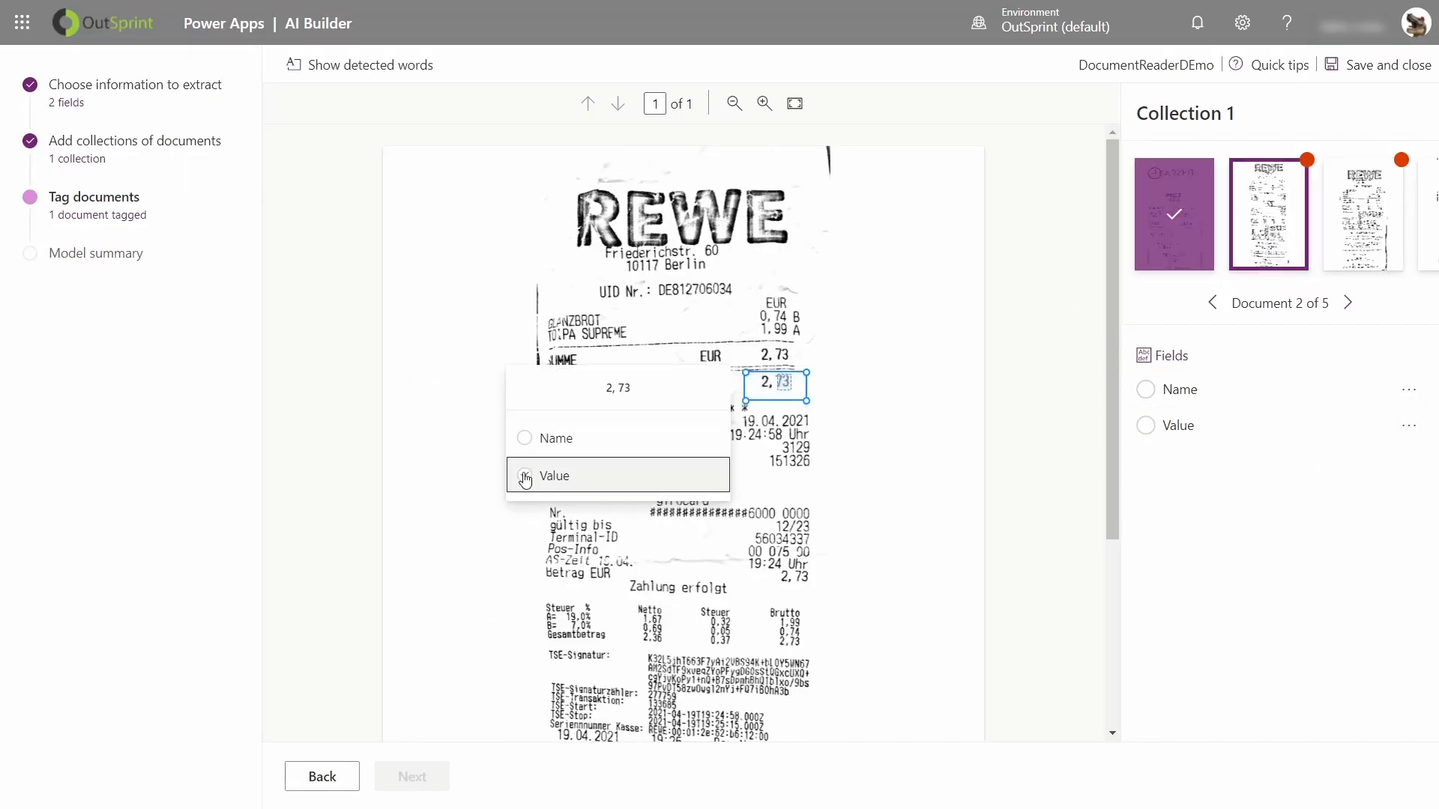
click(525, 473)
drag(569, 180, 798, 247)
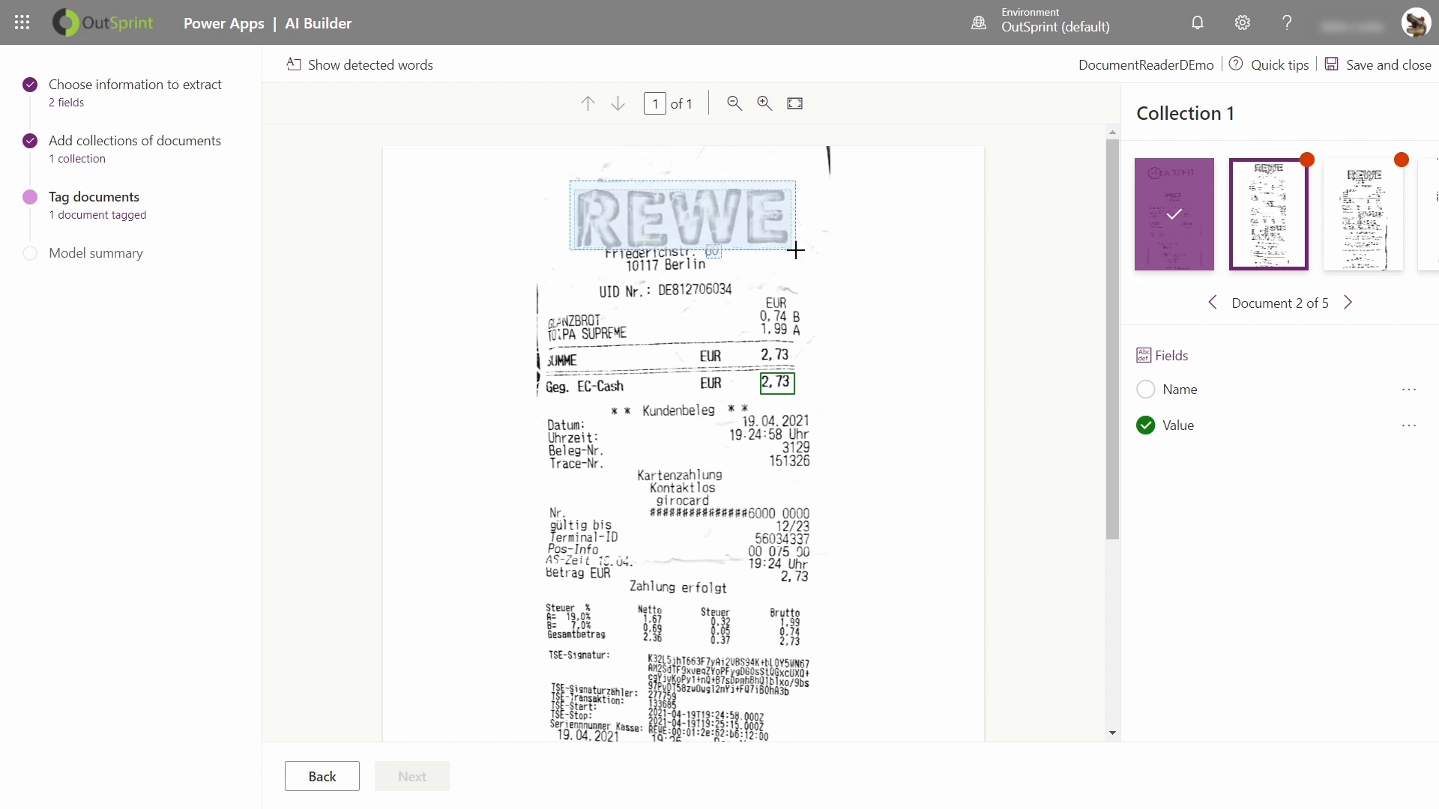
click(645, 330)
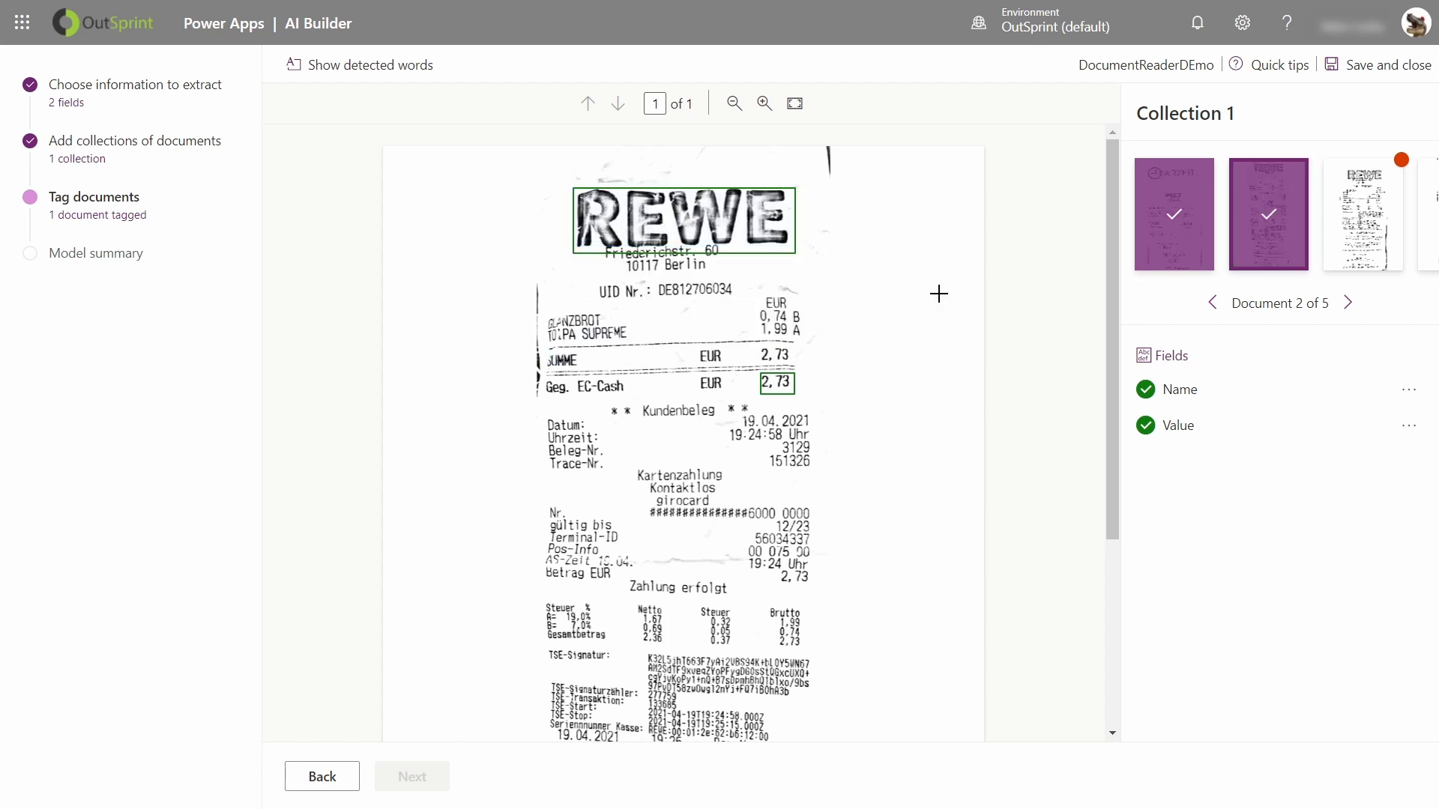
On the third receipt, tag the REWE logo as Name and the SUMME amount 0,84 as Value
click(1358, 228)
drag(551, 220, 841, 310)
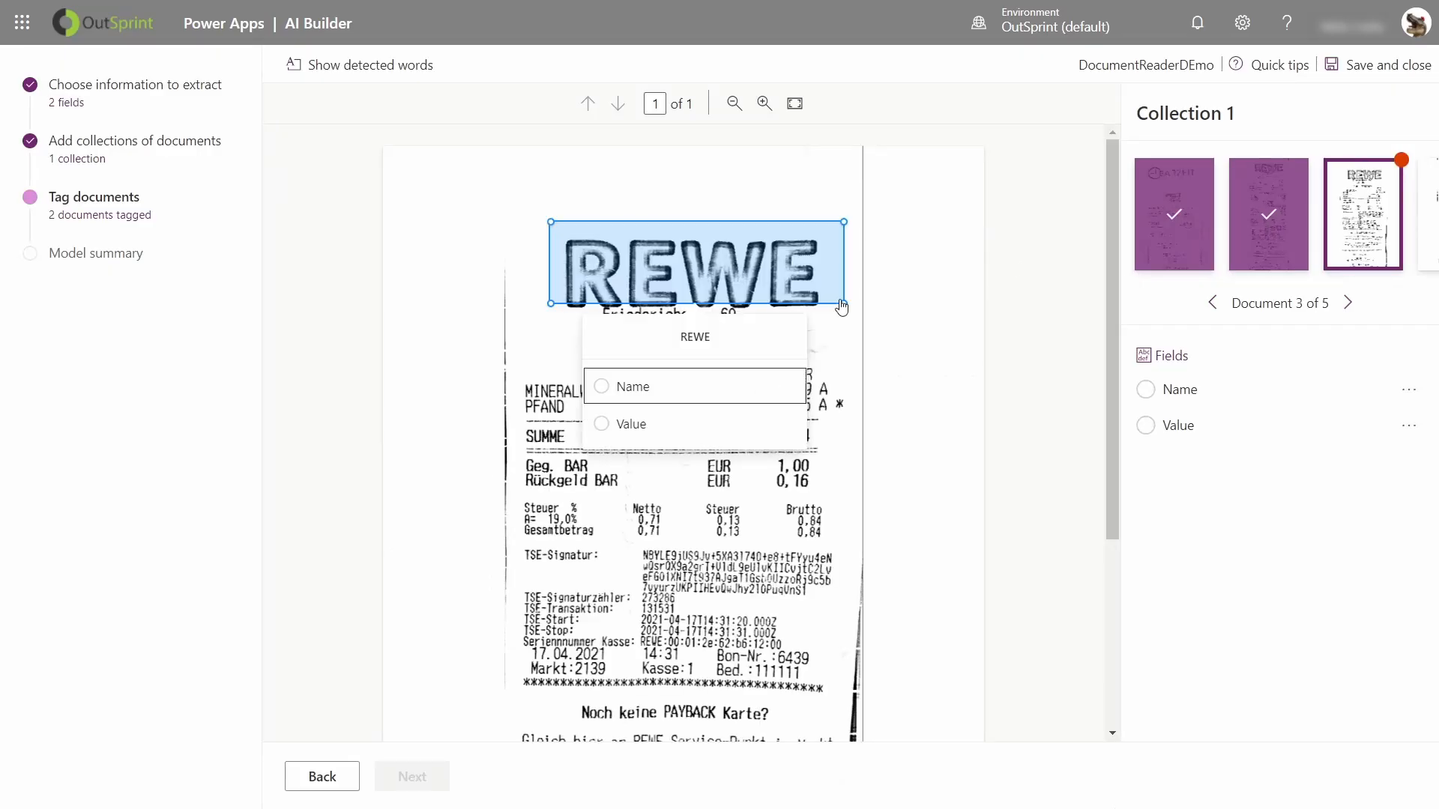
click(600, 389)
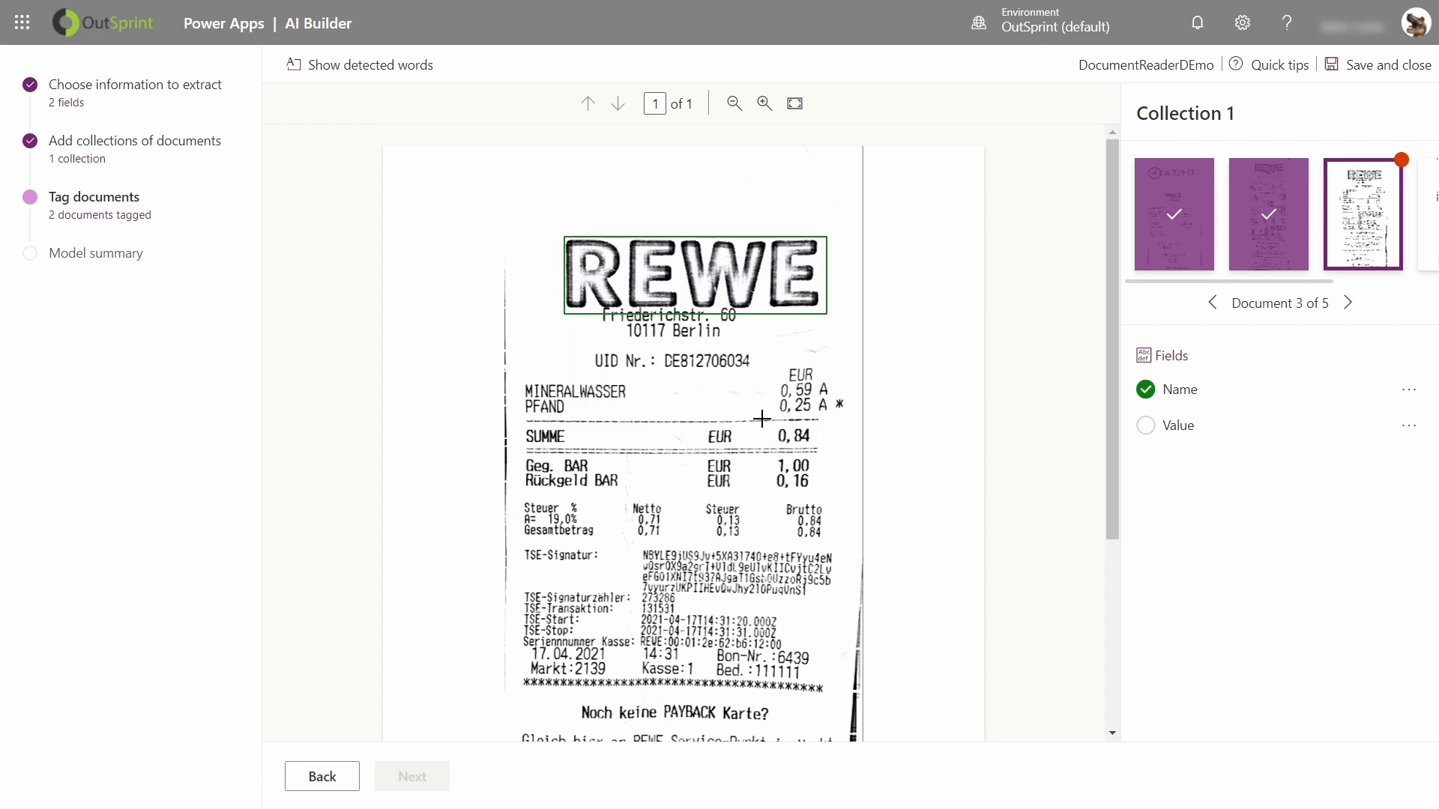
drag(759, 414, 830, 451)
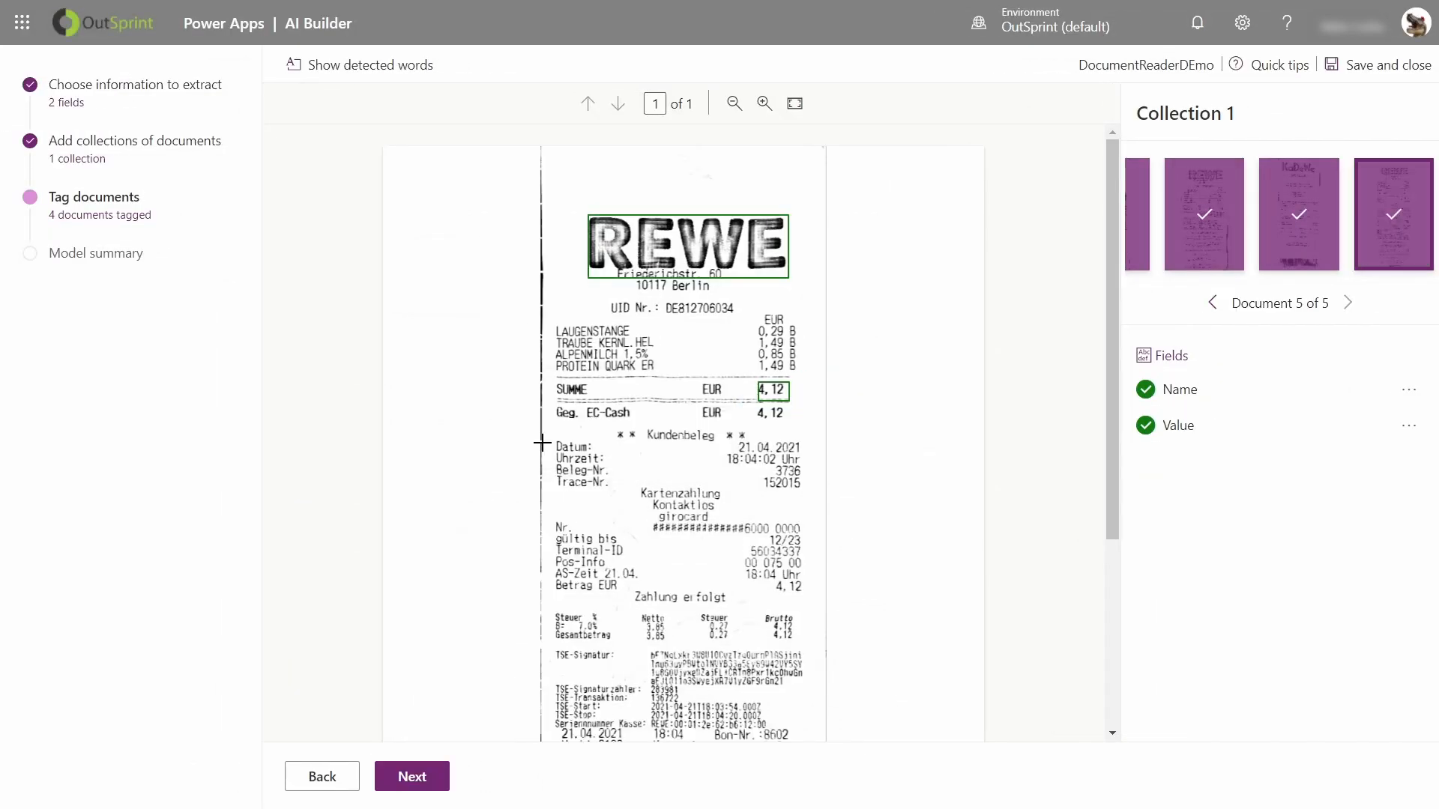
Finish tagging, train the model from its summary page, and go to the models list
click(412, 777)
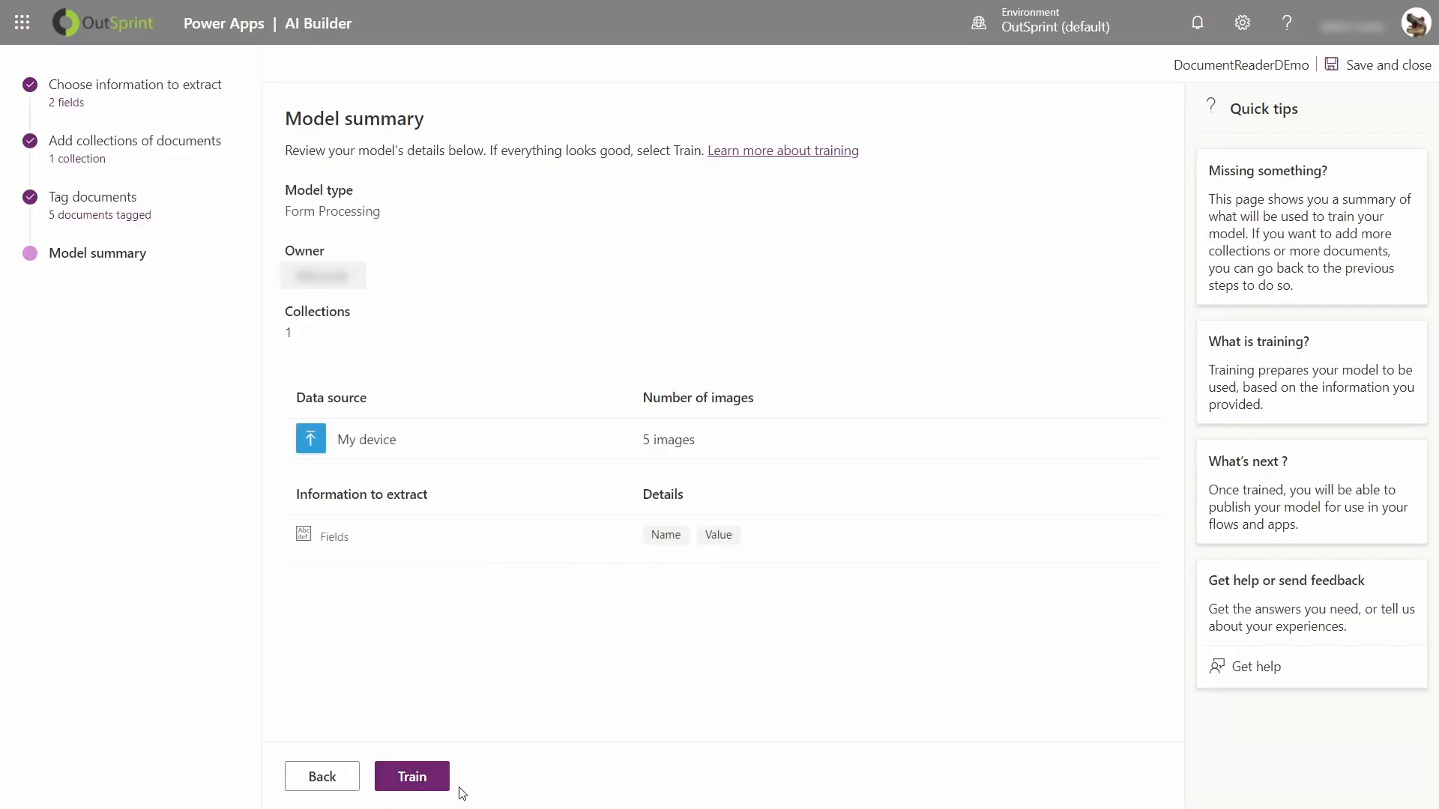
click(413, 777)
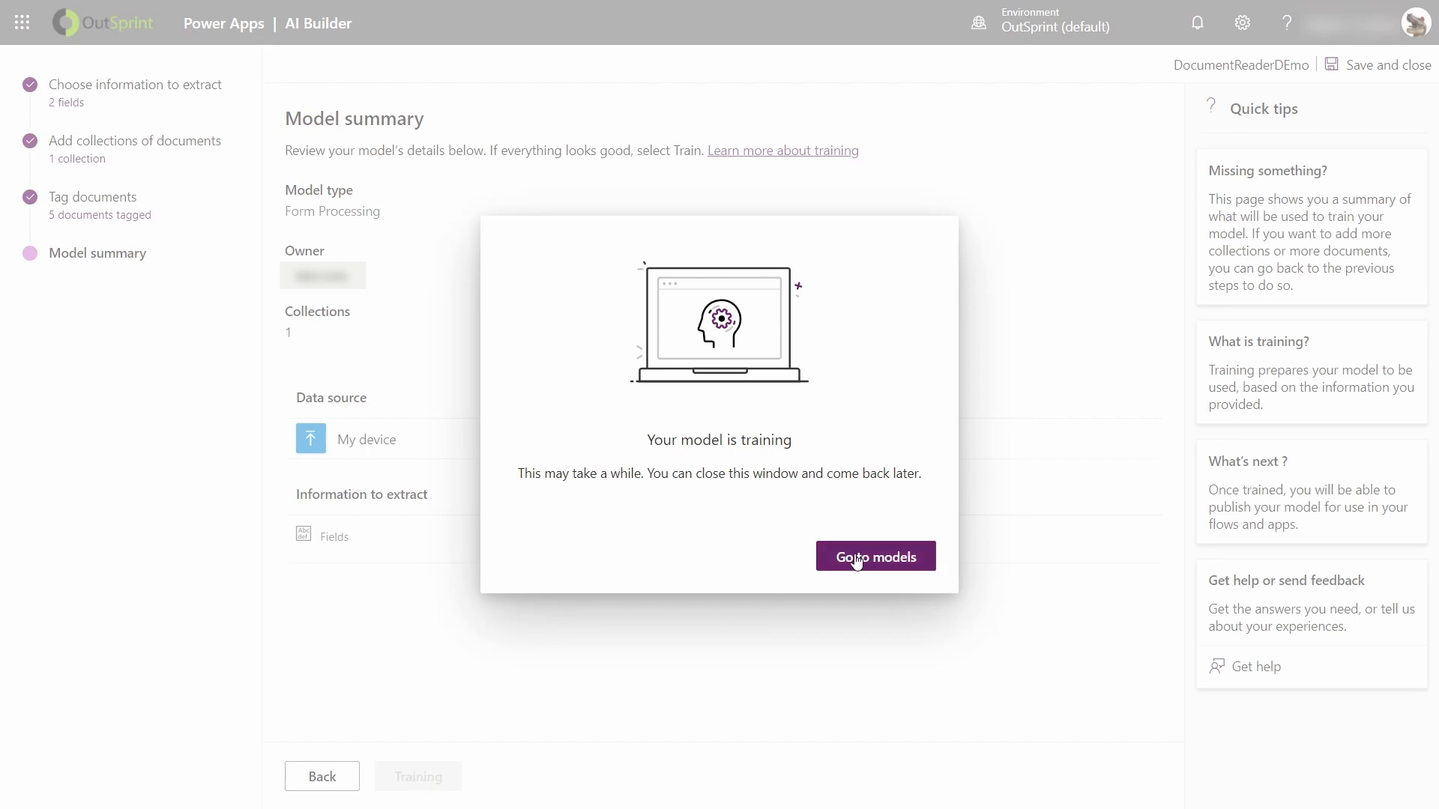
click(912, 562)
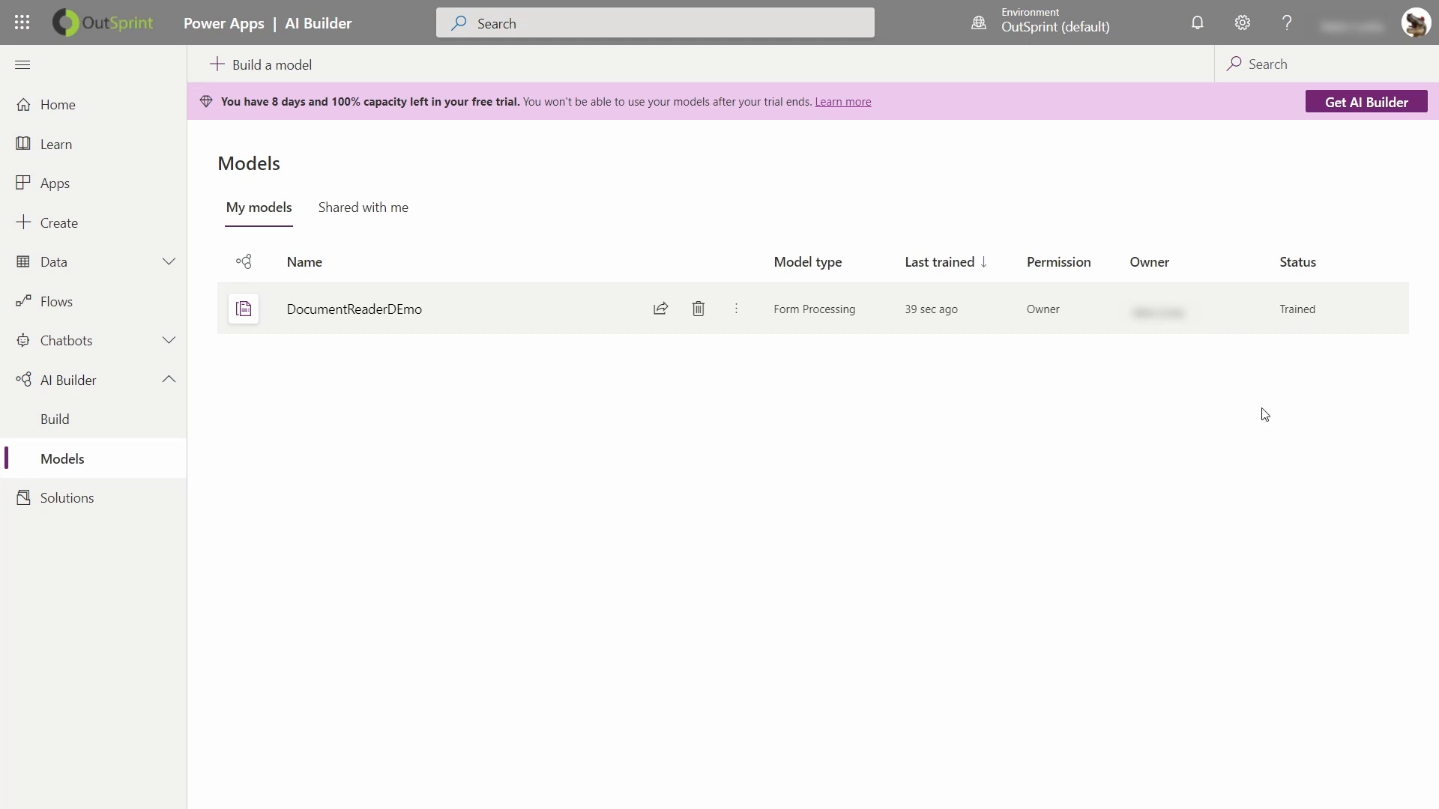
Create a new app from the Common Data Service data source using the Accounts table
click(112, 104)
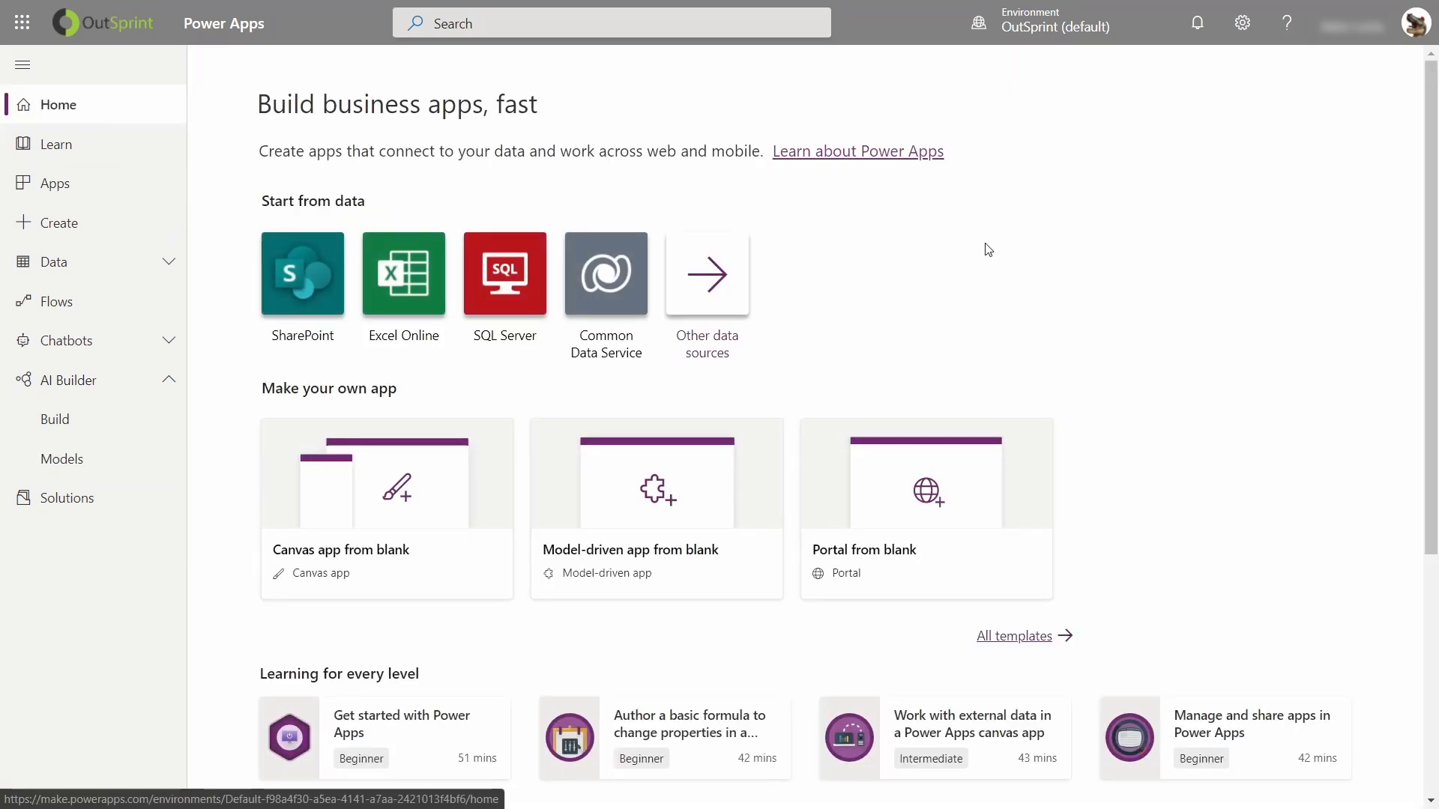
click(593, 280)
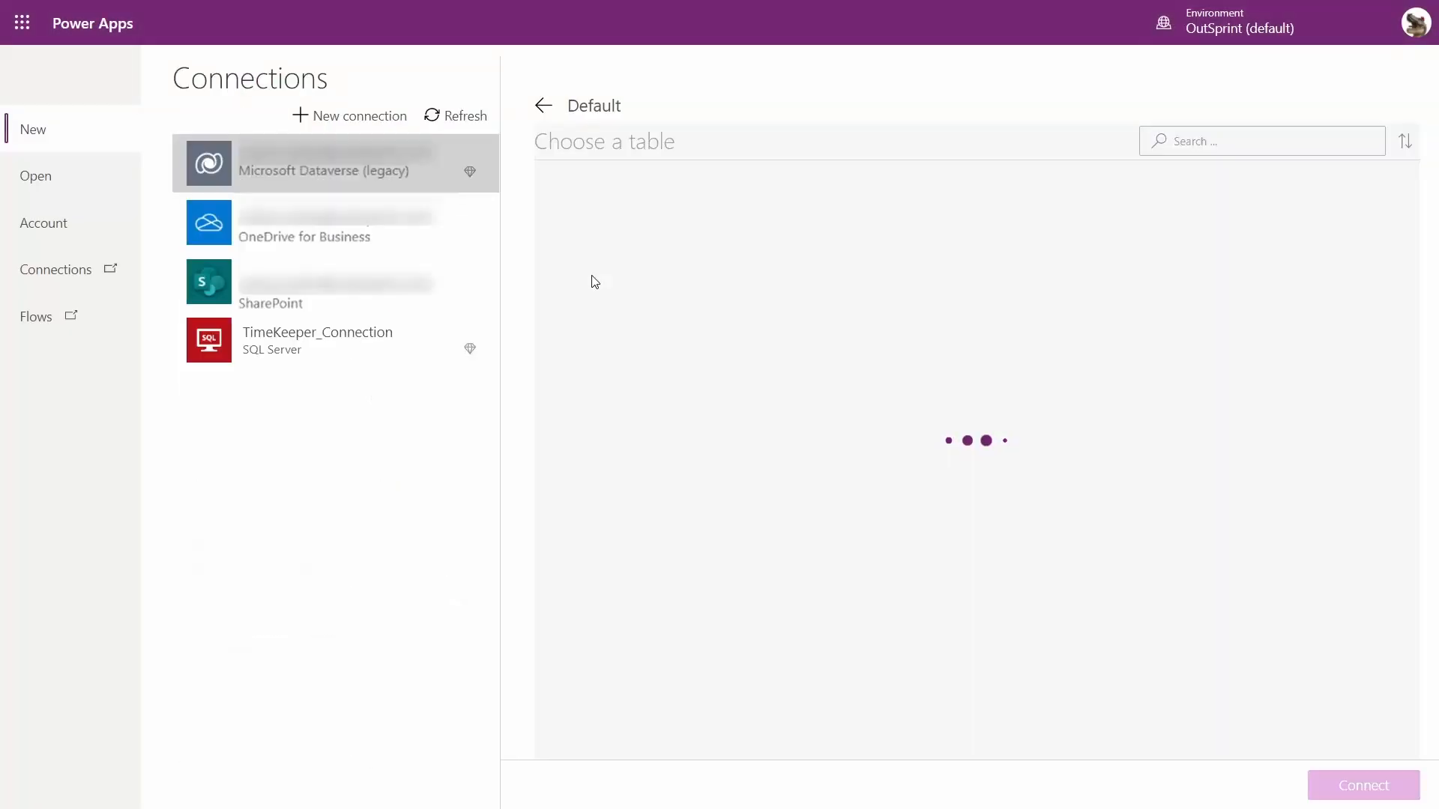
click(657, 196)
click(1338, 789)
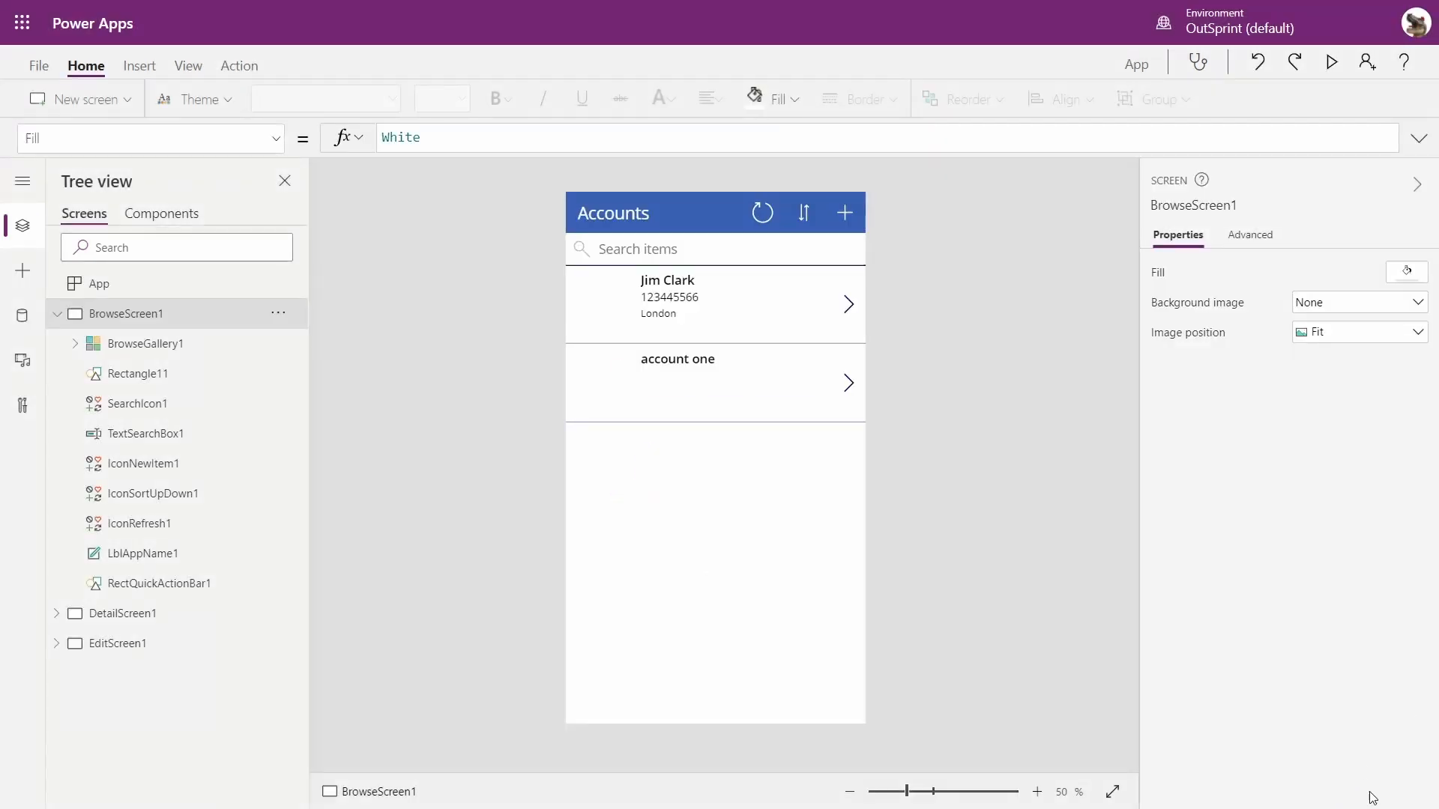
Rename the browse, detail and edit screens as List, View and Edit
click(1250, 211)
text(List)
click(82, 311)
click(120, 343)
click(1199, 203)
text(View)
click(117, 378)
click(1231, 200)
text(Edit)
click(62, 374)
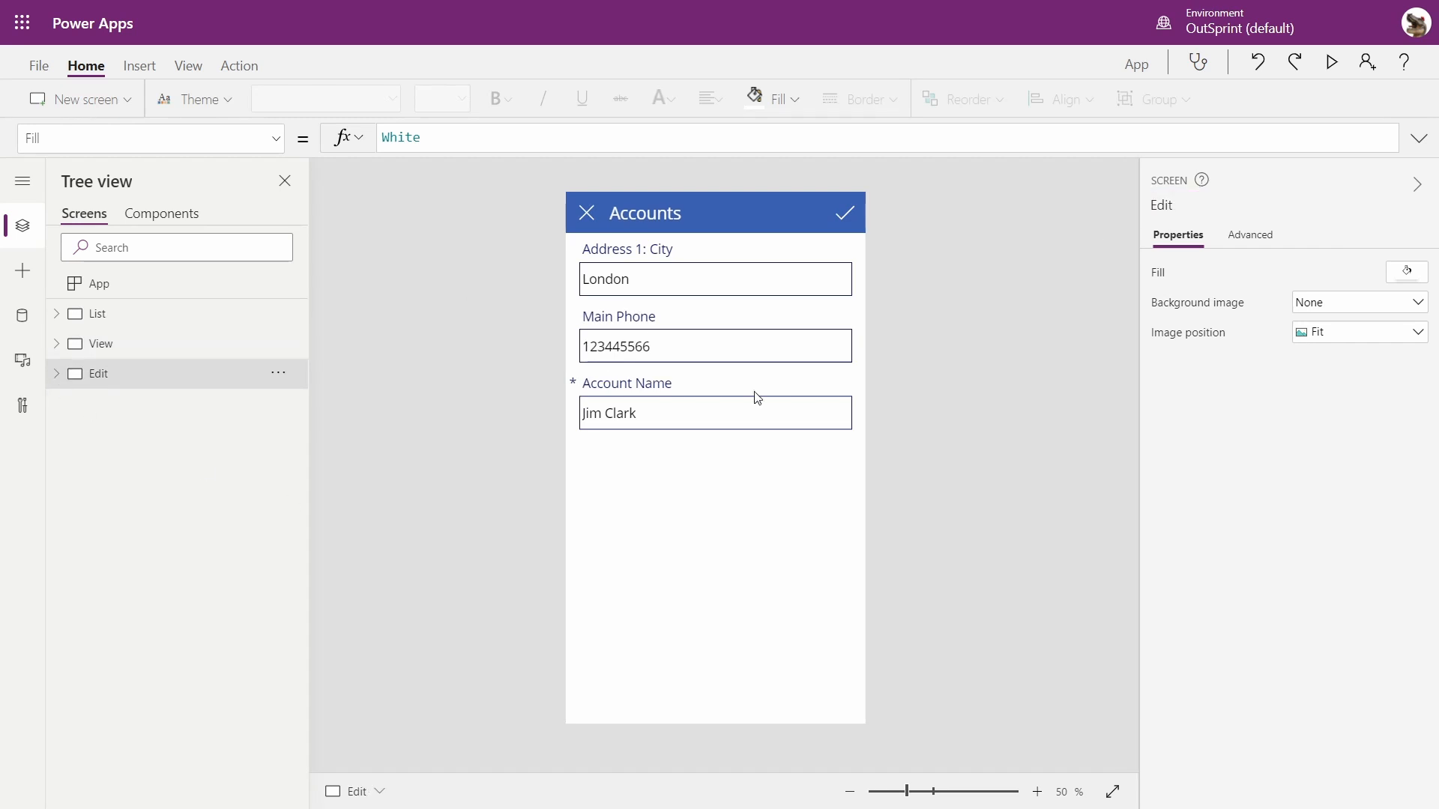
Remove the Main Phone and Address 1: City fields from the form on the Edit screen
click(58, 374)
click(128, 405)
click(1396, 306)
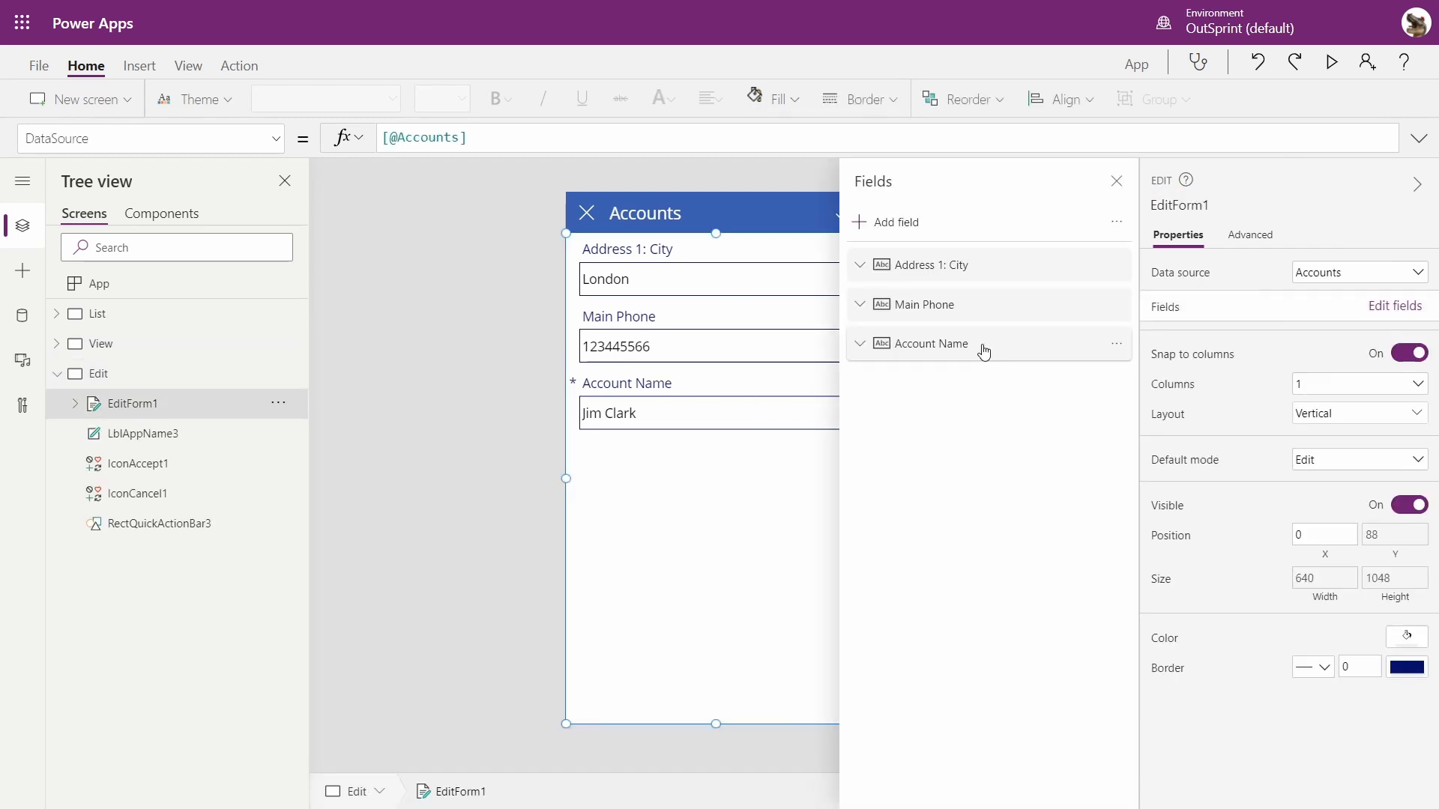
drag(975, 264, 999, 321)
click(1120, 273)
click(1157, 353)
click(1116, 305)
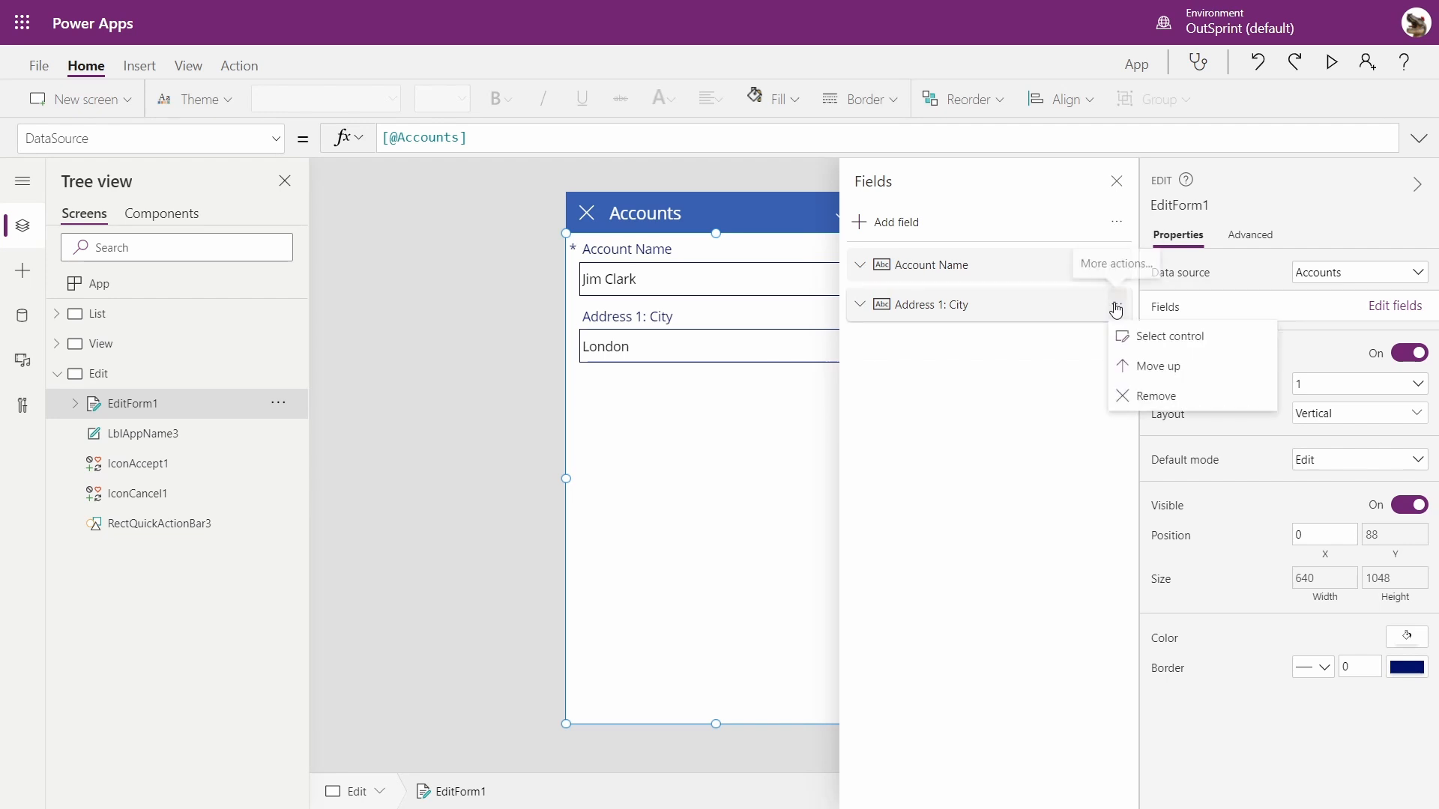
click(1150, 400)
Create a new Accounts table field named Value with the Currency data type
click(865, 223)
text(value)
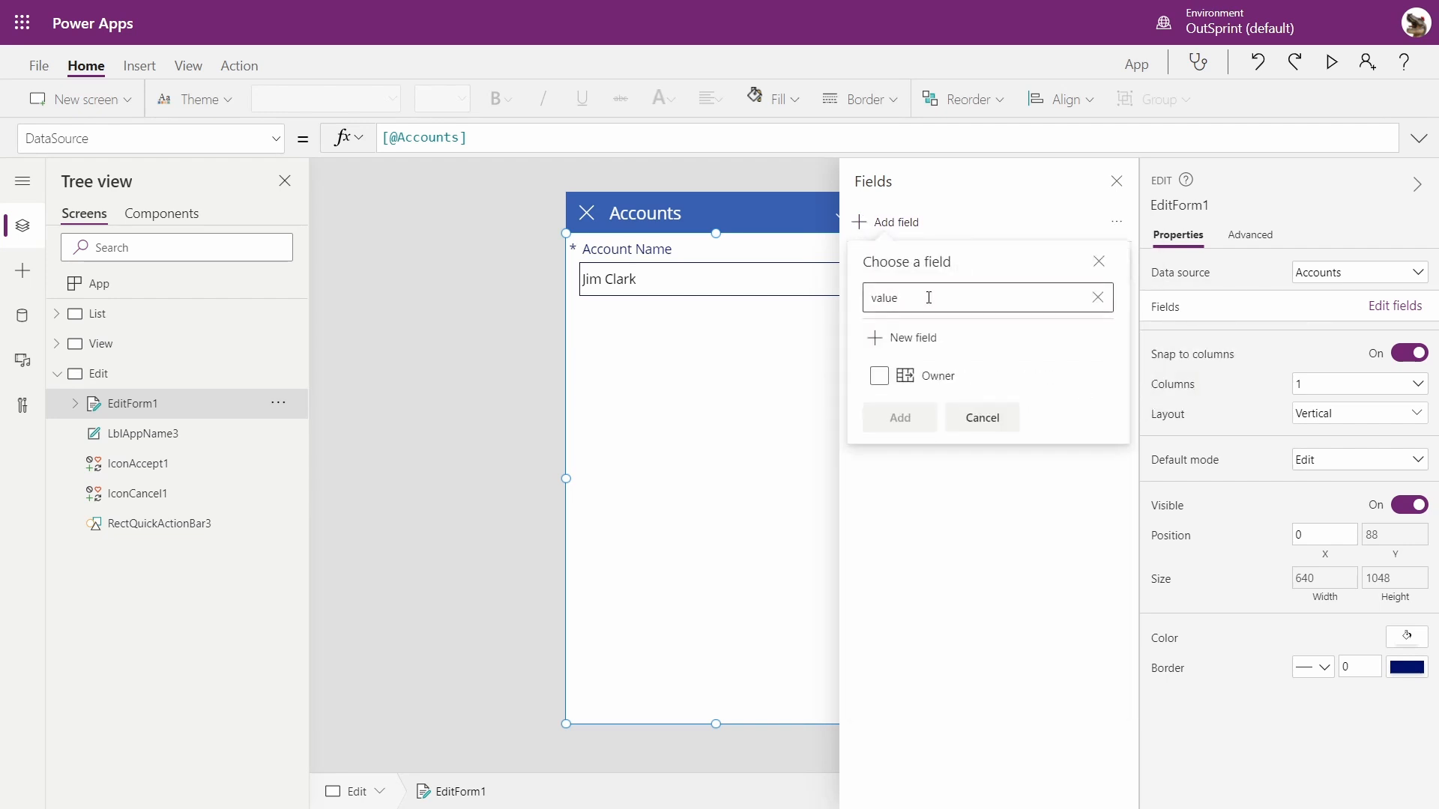
click(887, 338)
text(Value)
click(1098, 387)
scroll(989, 562, down, 3)
click(915, 700)
click(906, 589)
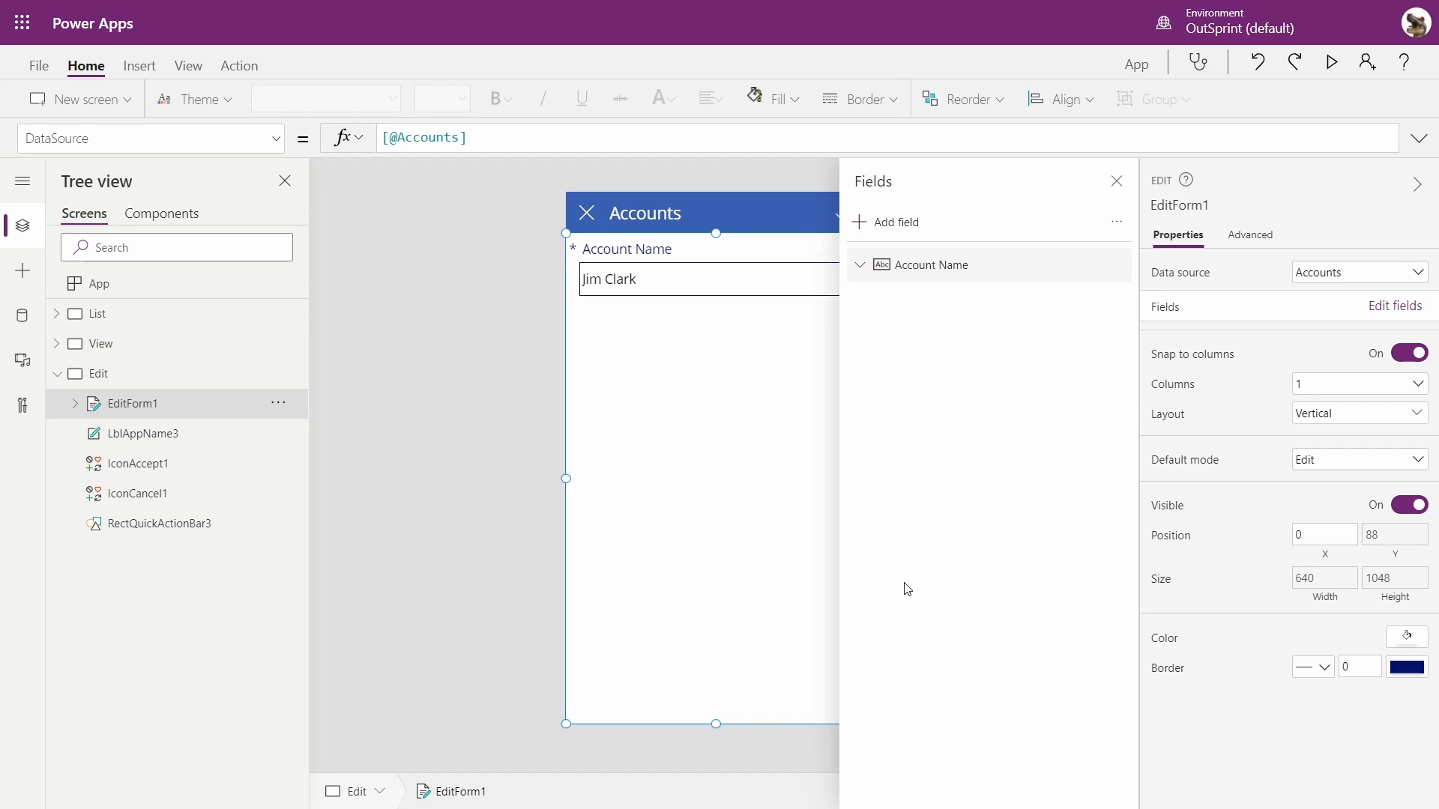
Add the Value field to the edit form below Account Name and close the field list
click(861, 225)
text(value)
click(875, 408)
click(915, 488)
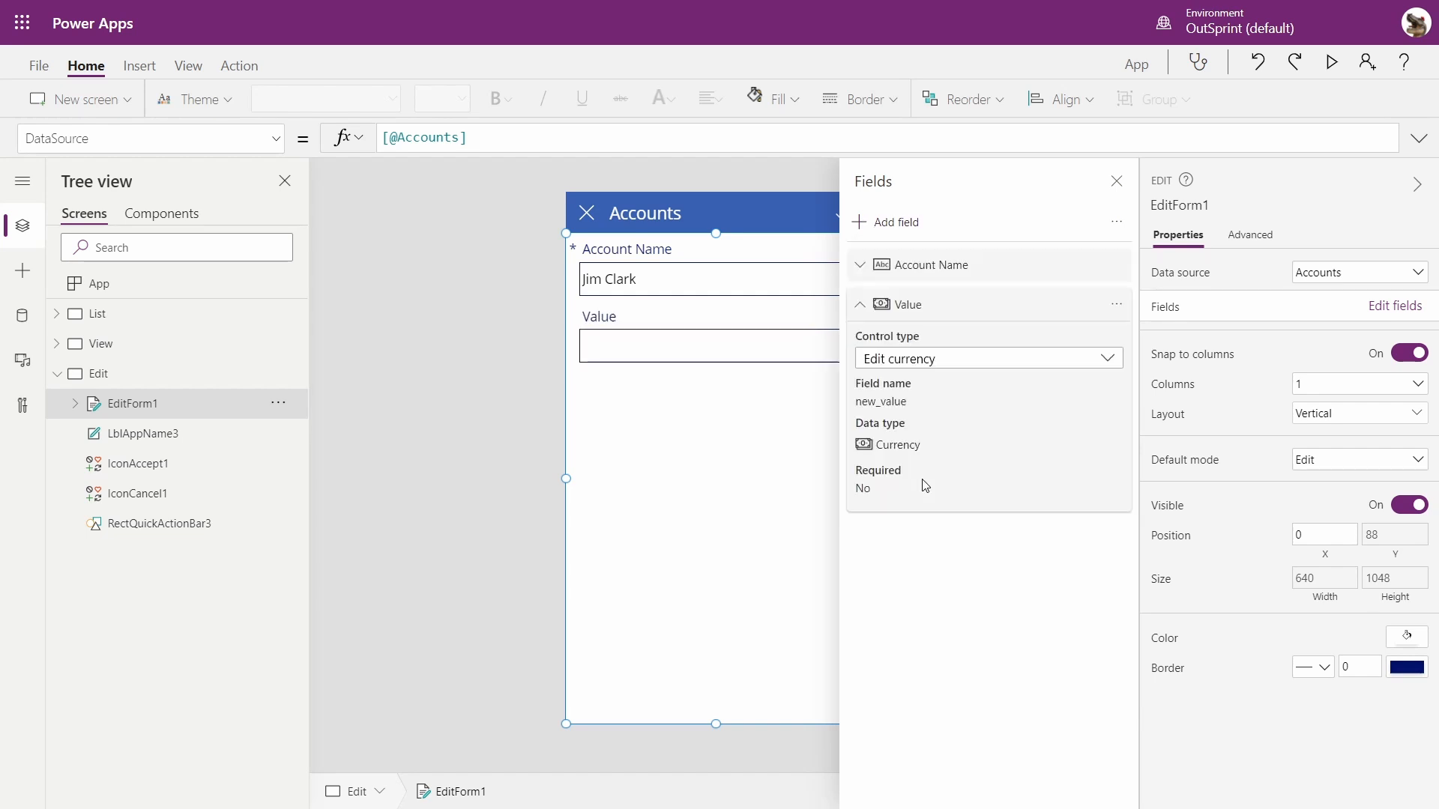
click(1116, 180)
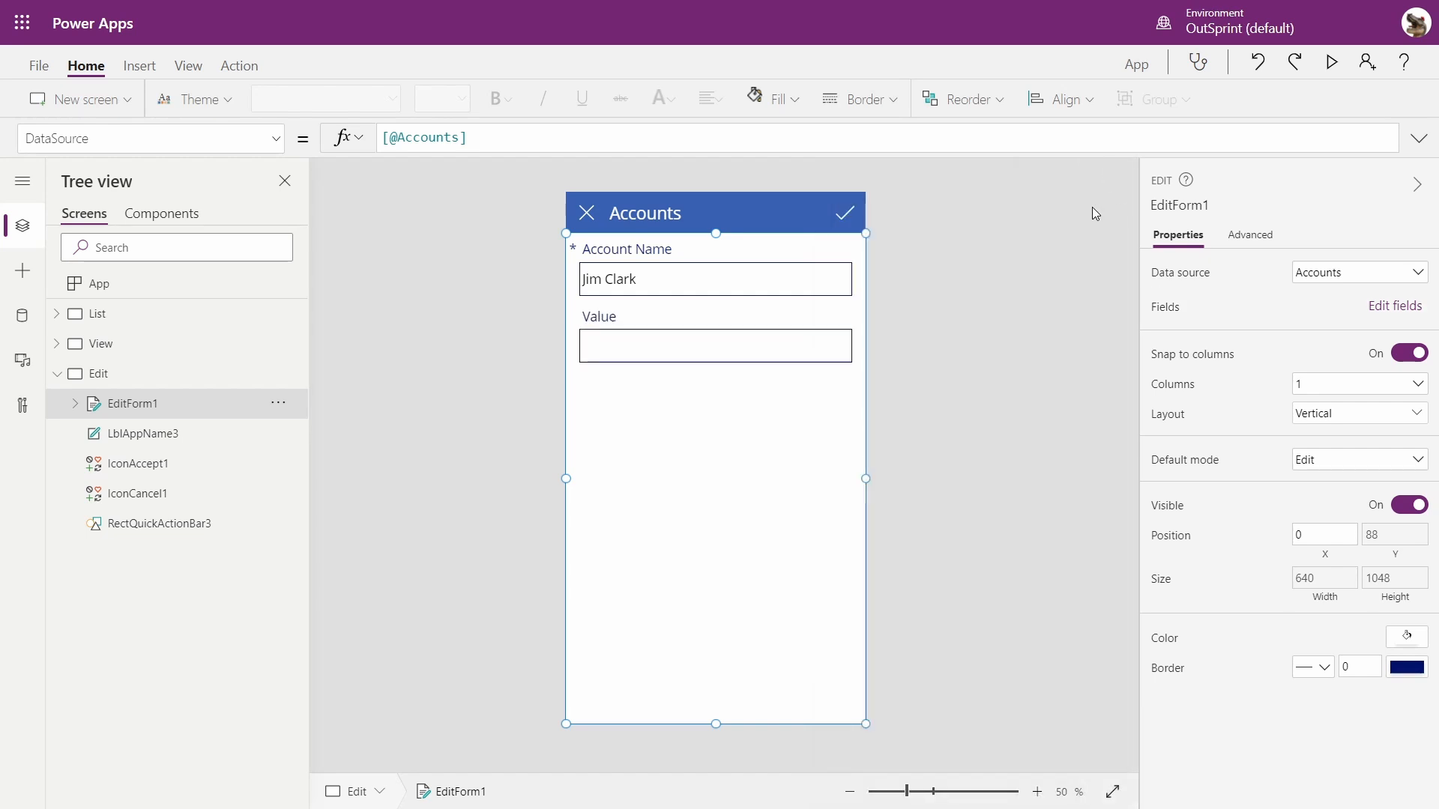
click(239, 65)
click(189, 65)
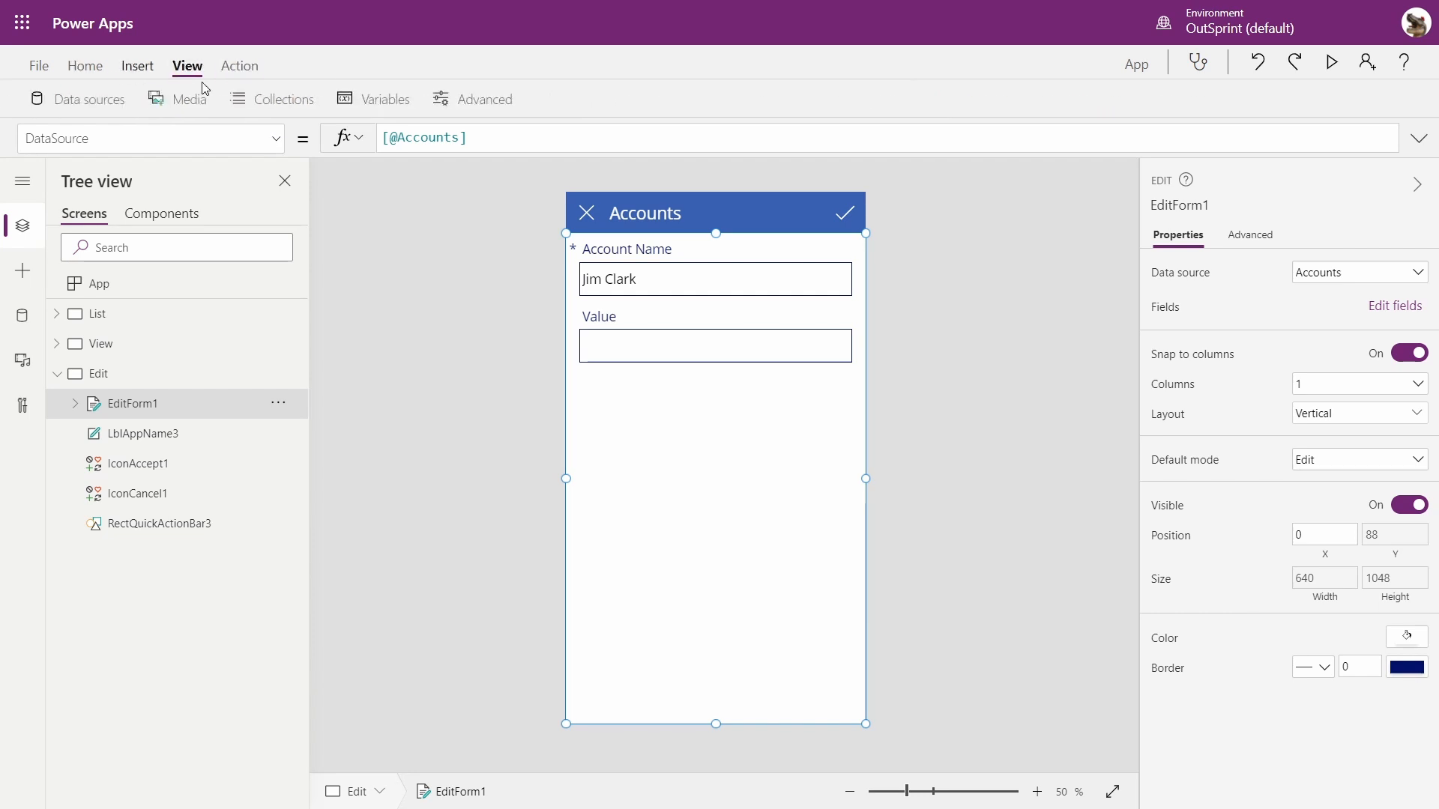
click(85, 65)
click(140, 65)
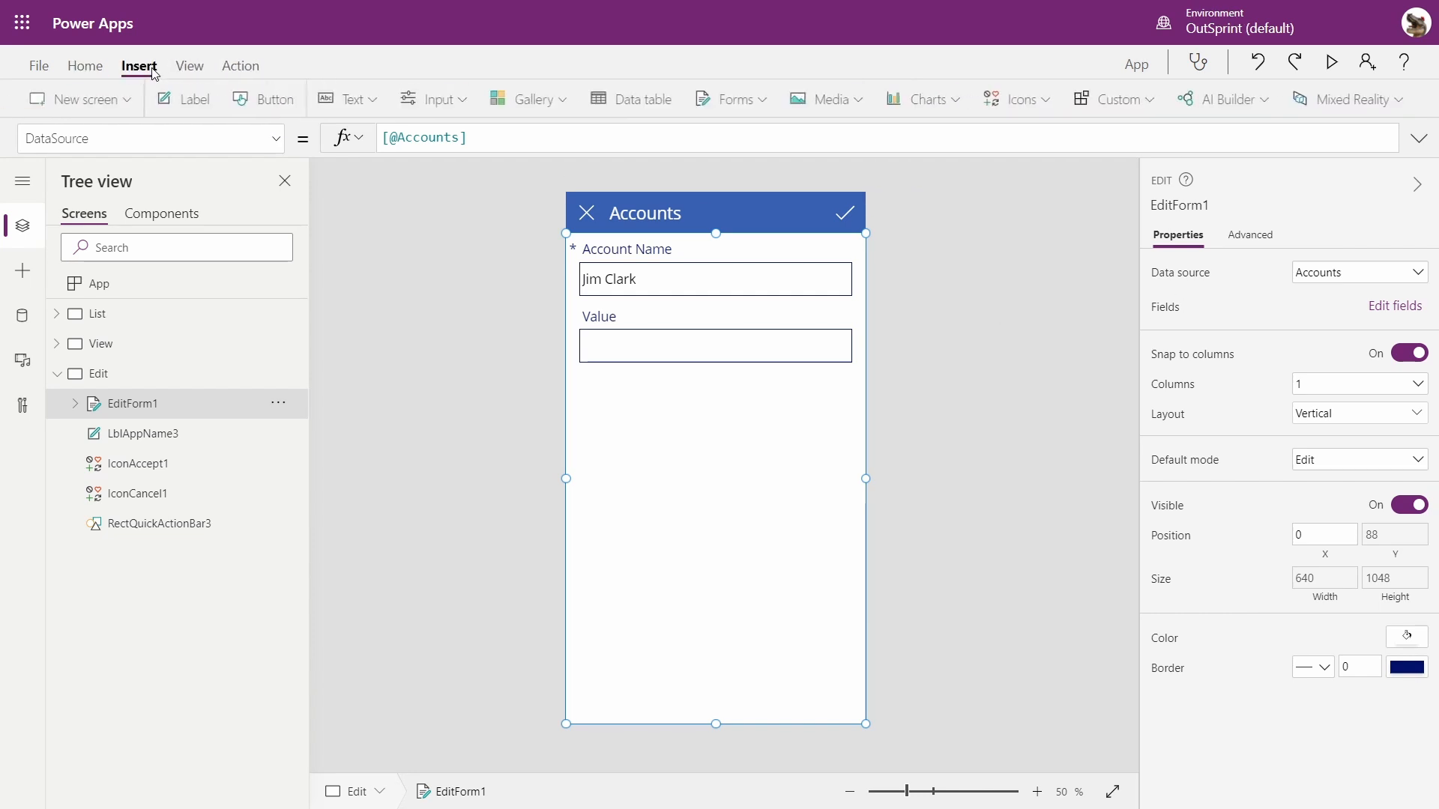
click(1270, 101)
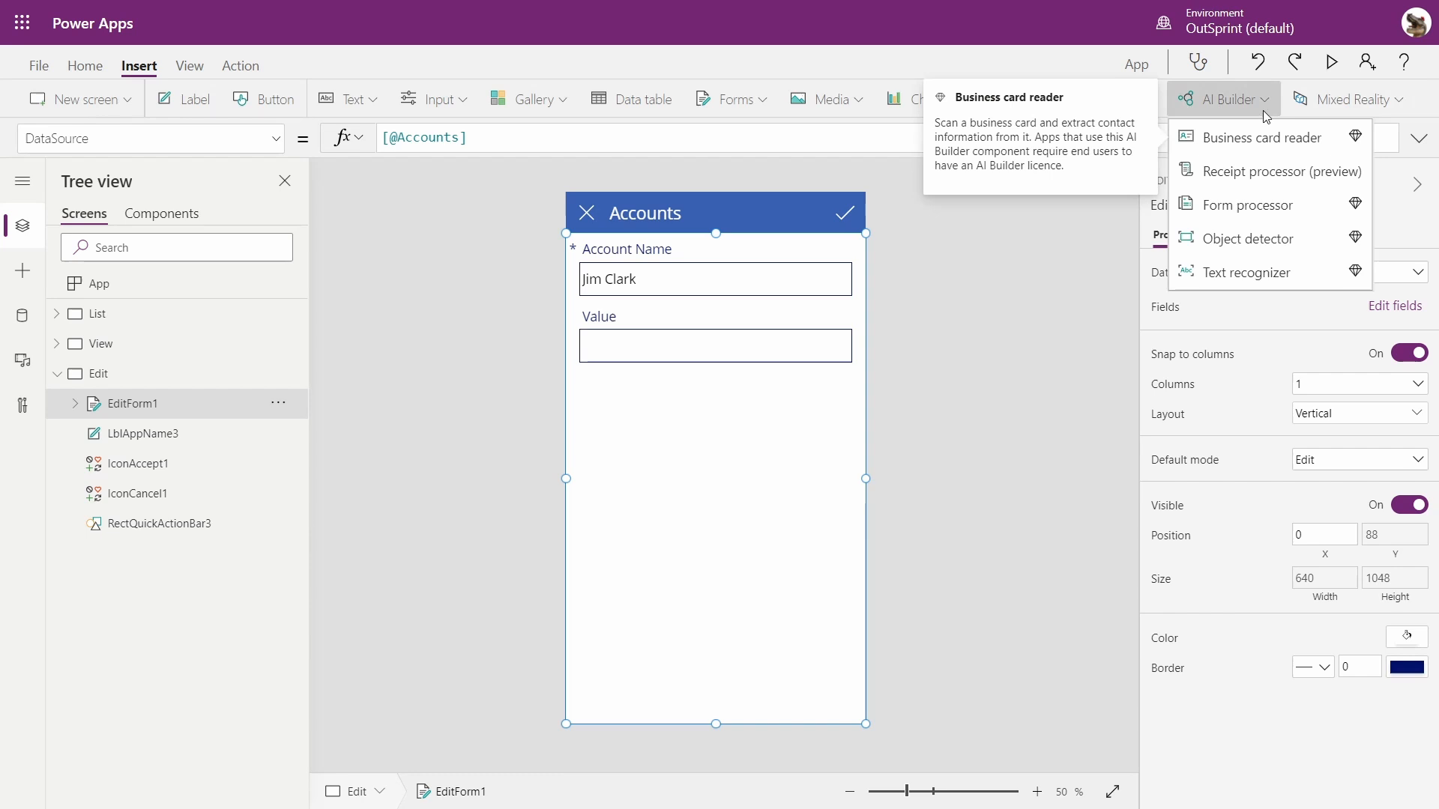
click(1283, 204)
click(886, 464)
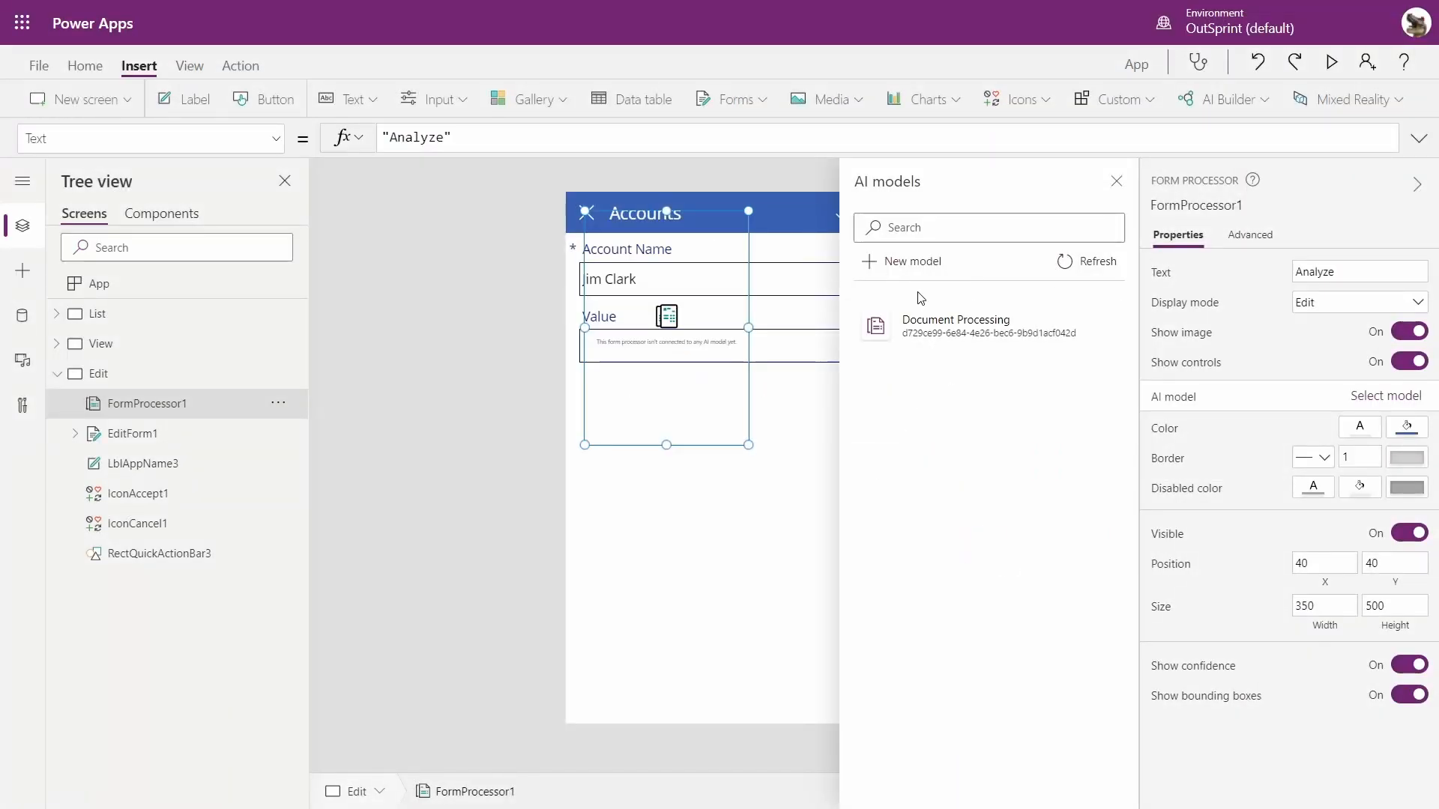
Switch to AI Builder, open the trained DocumentReaderDEmo form processing model and publish it
click(870, 262)
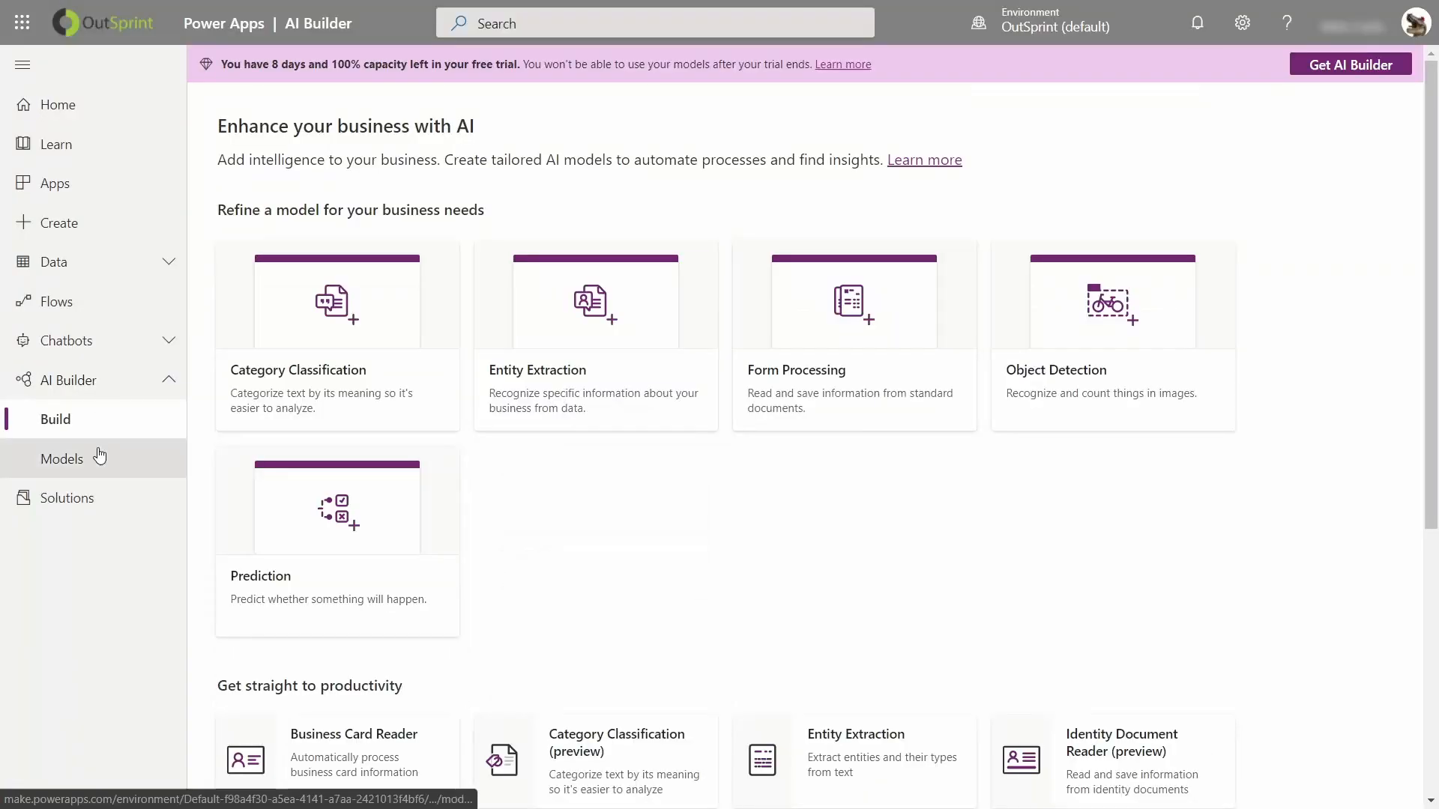
click(169, 467)
click(736, 316)
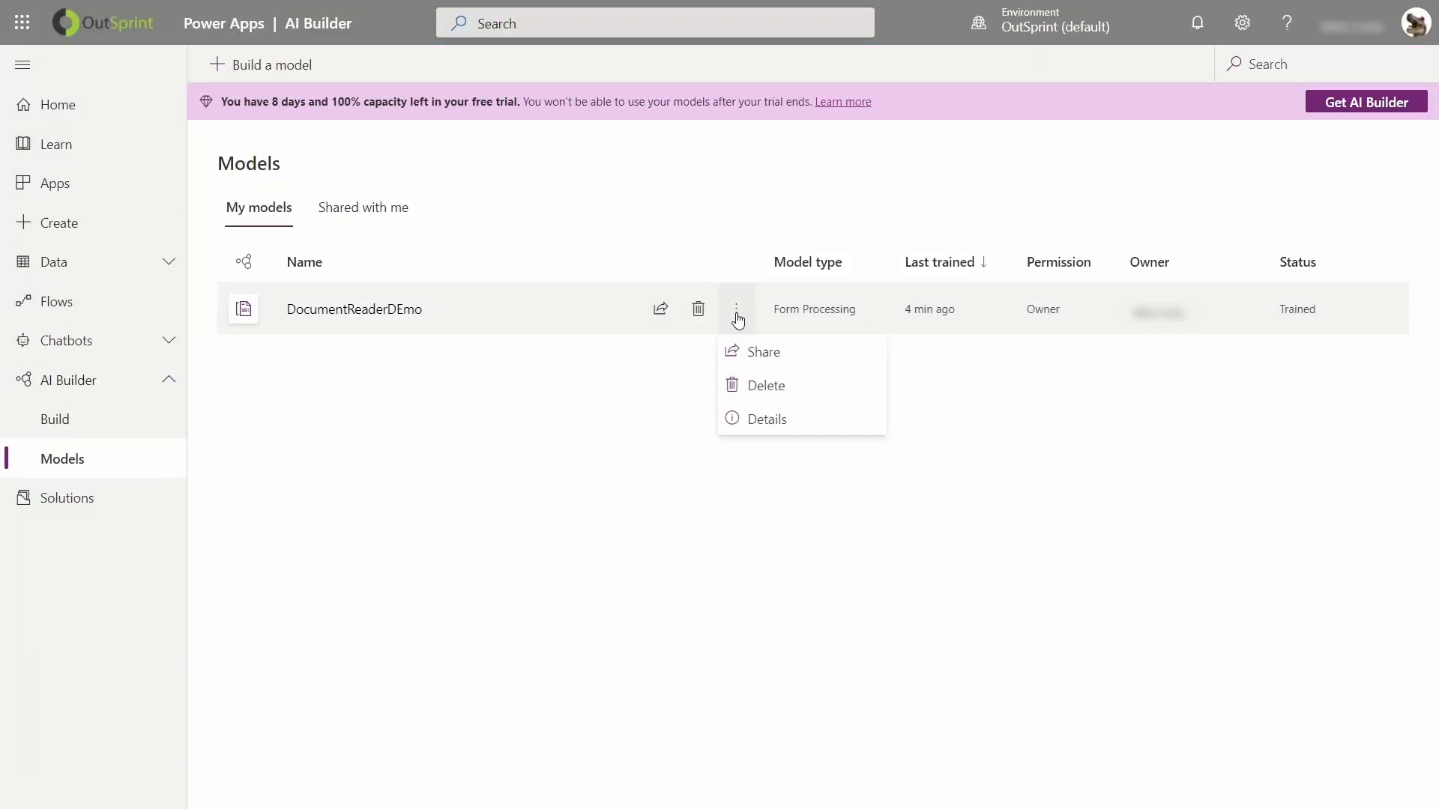
click(335, 309)
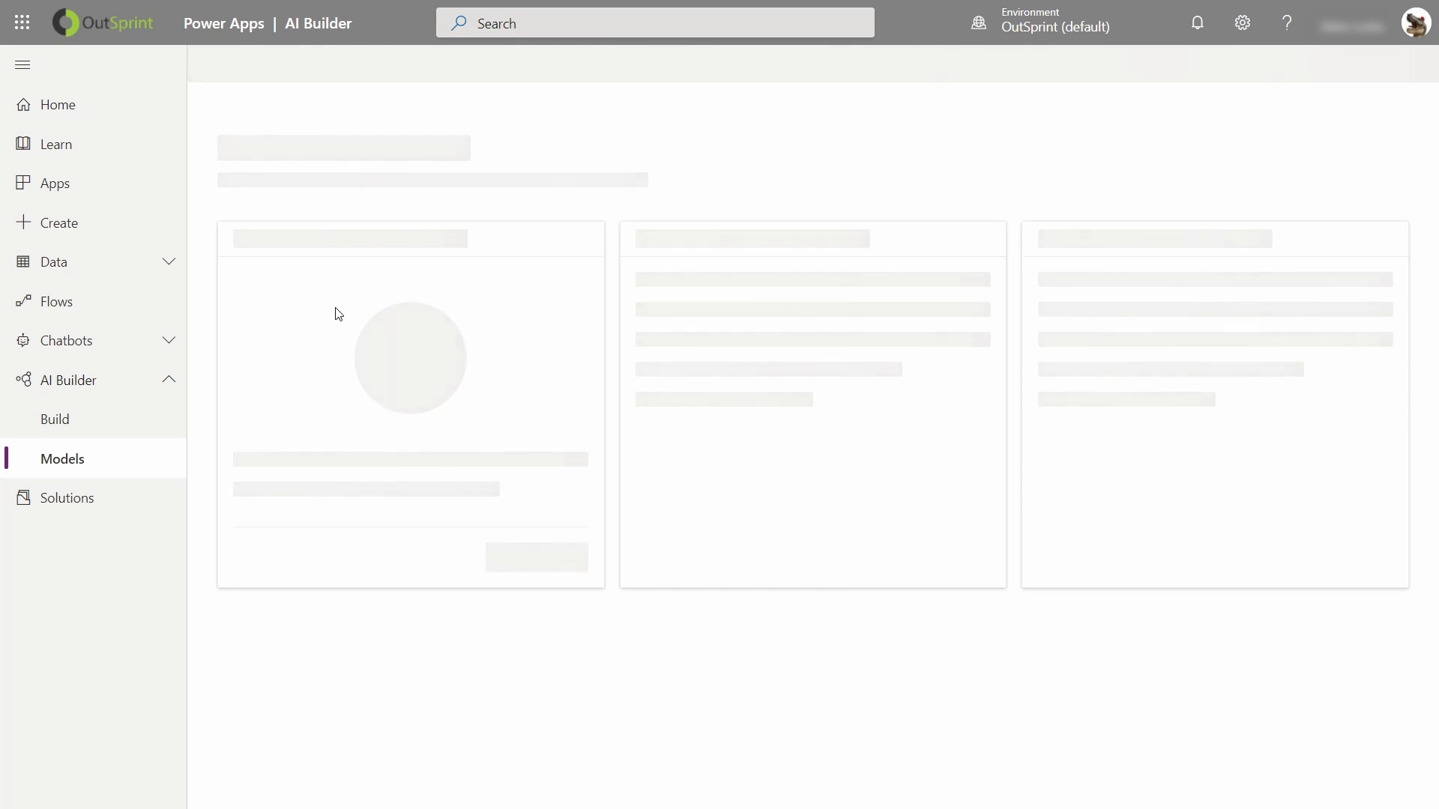
click(447, 596)
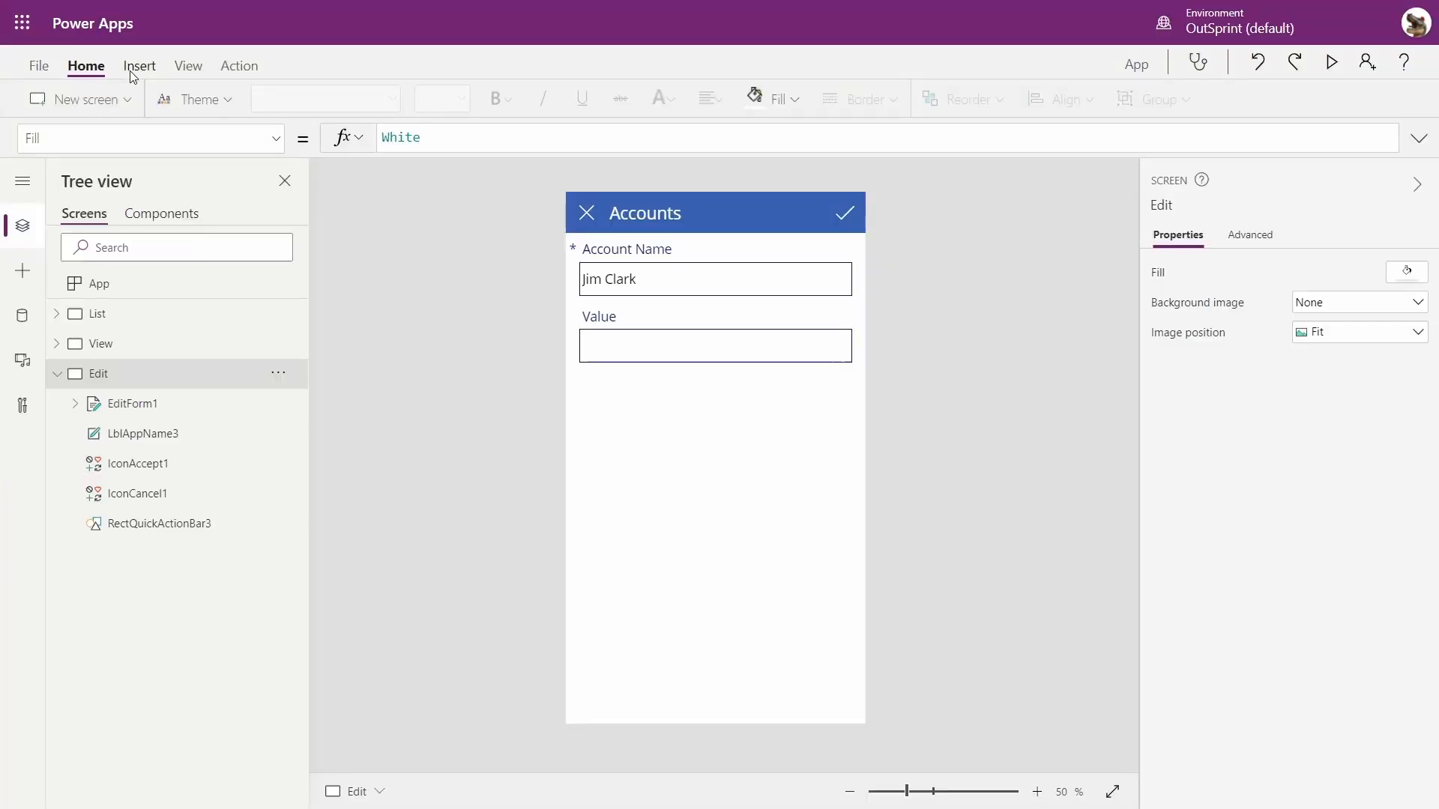
Insert an AI Builder form processor on the Edit screen and connect it to the DocumentReaderDEmo model
click(138, 67)
click(1222, 105)
click(1228, 201)
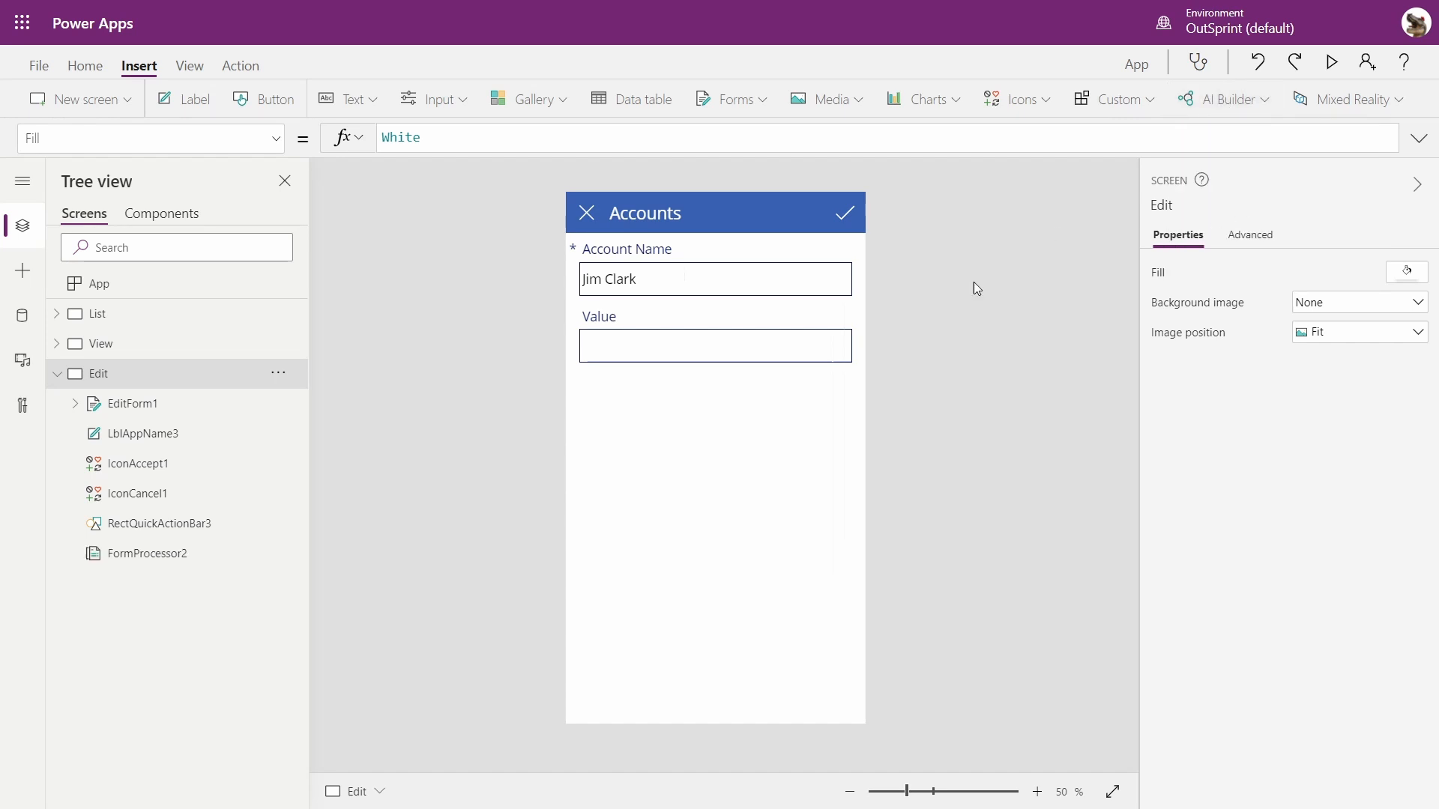
click(909, 463)
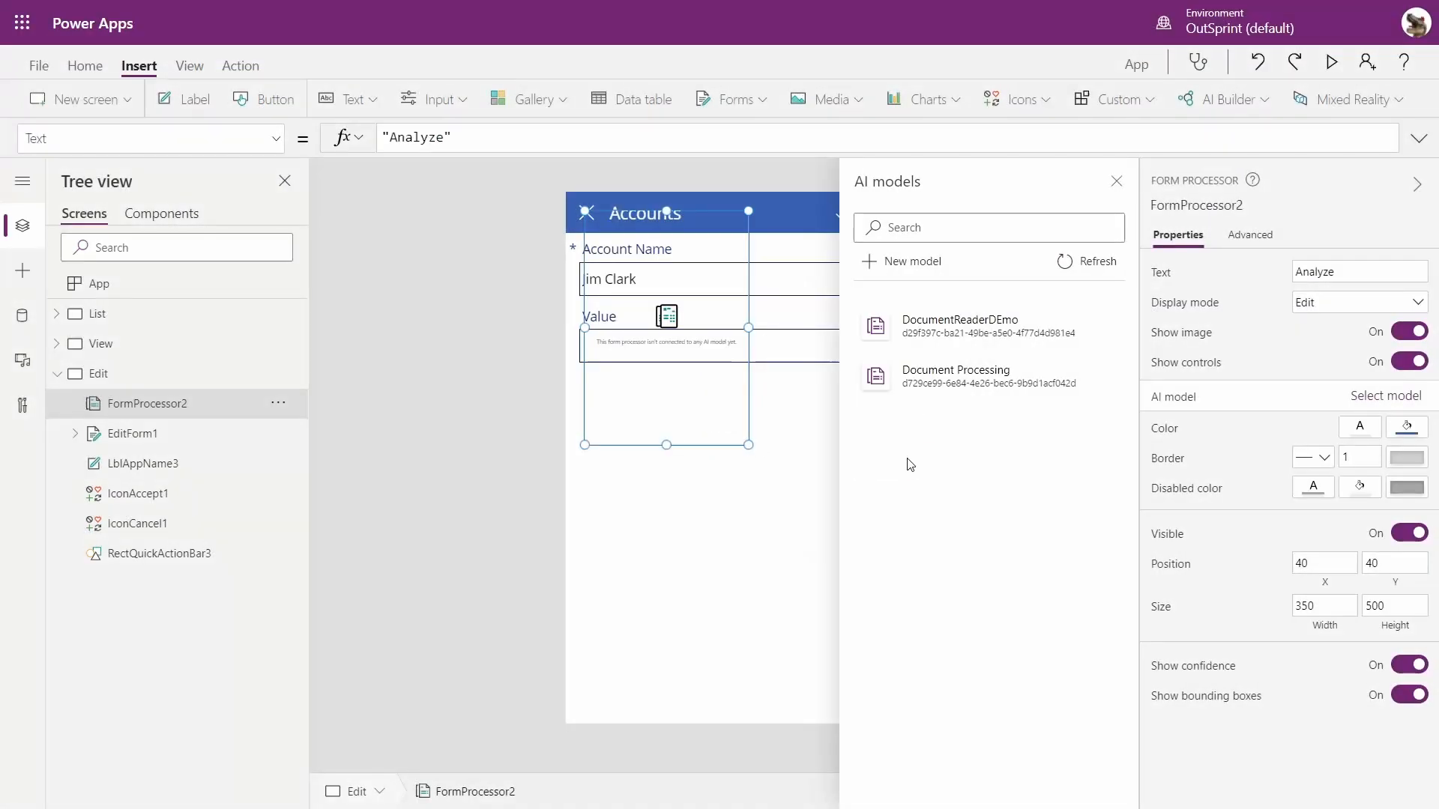
click(961, 329)
Place the form processor under the Edit screen's header, about 574 by 500, with the edit form below it at Y 636 and 500 high
drag(702, 339, 844, 493)
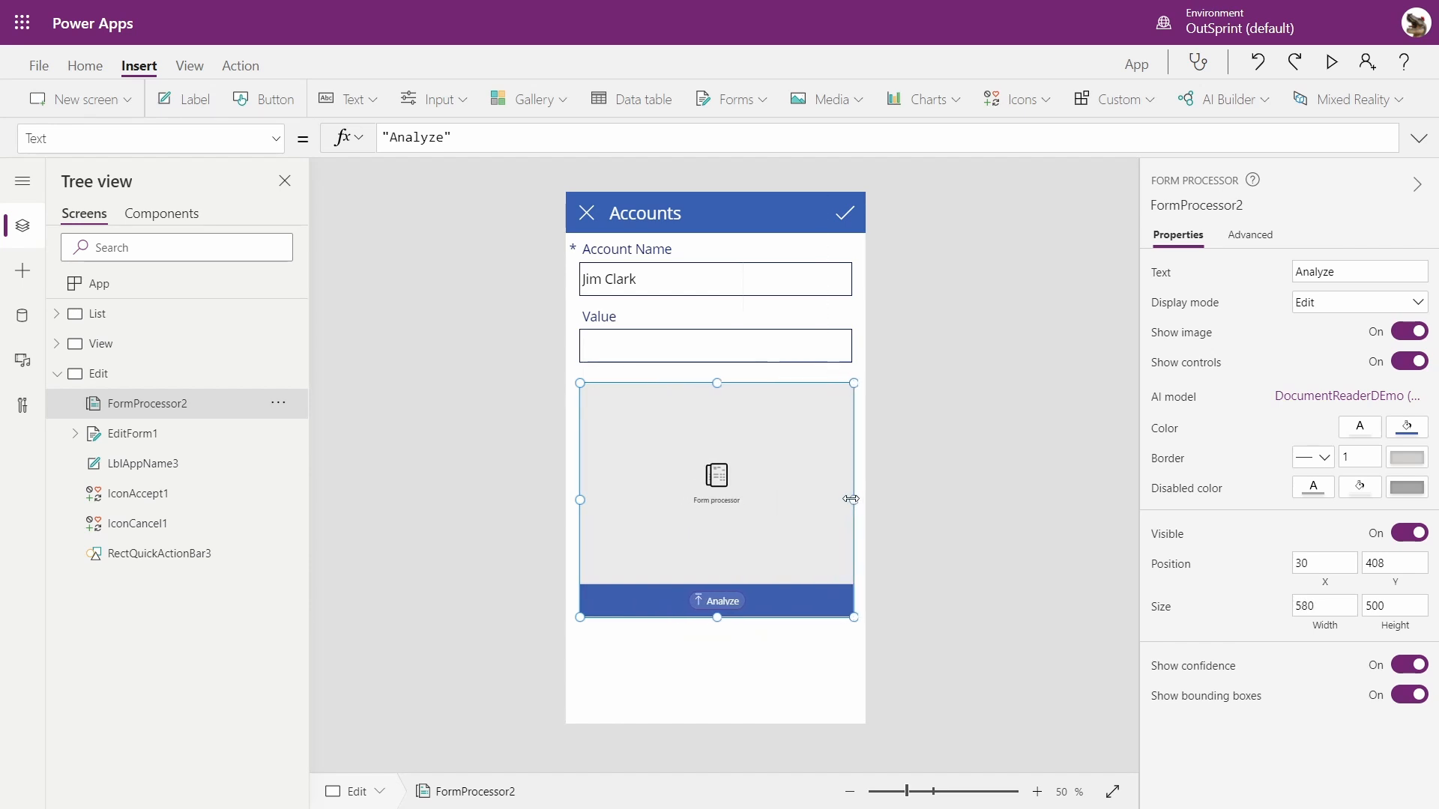
click(171, 440)
drag(700, 441, 682, 291)
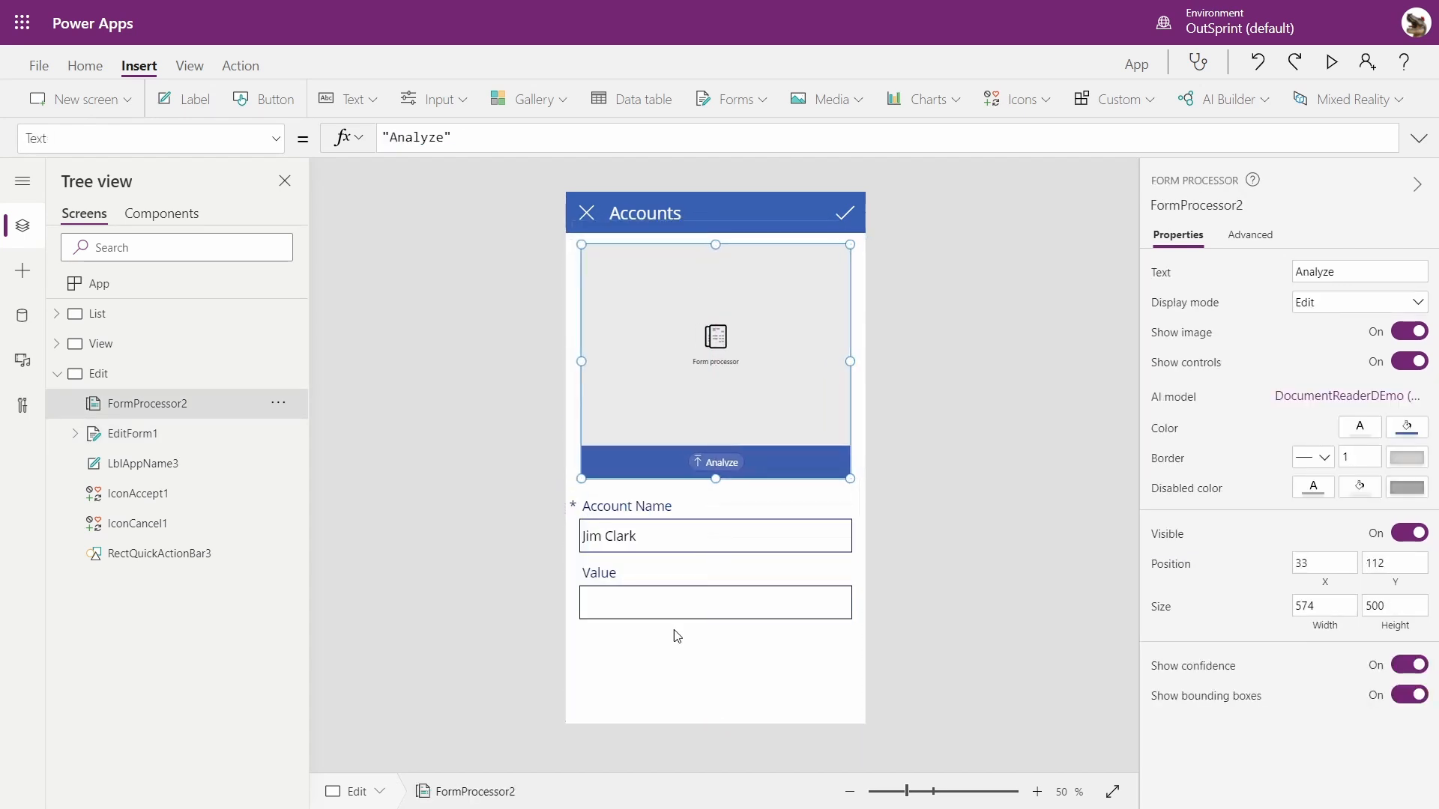
click(693, 668)
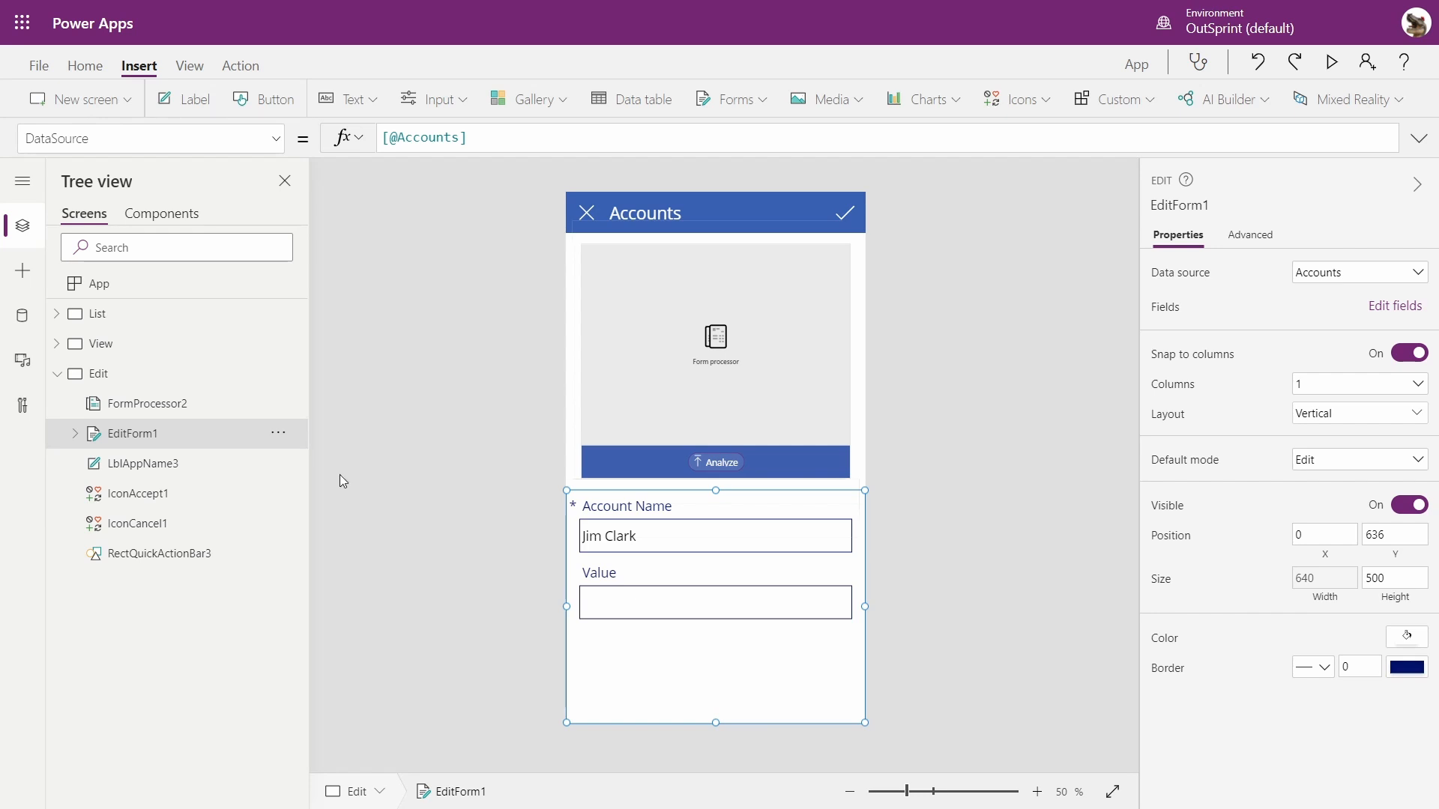
Preview the app from the List screen and analyze the REWE receipt in a new account record, without saving it
click(127, 317)
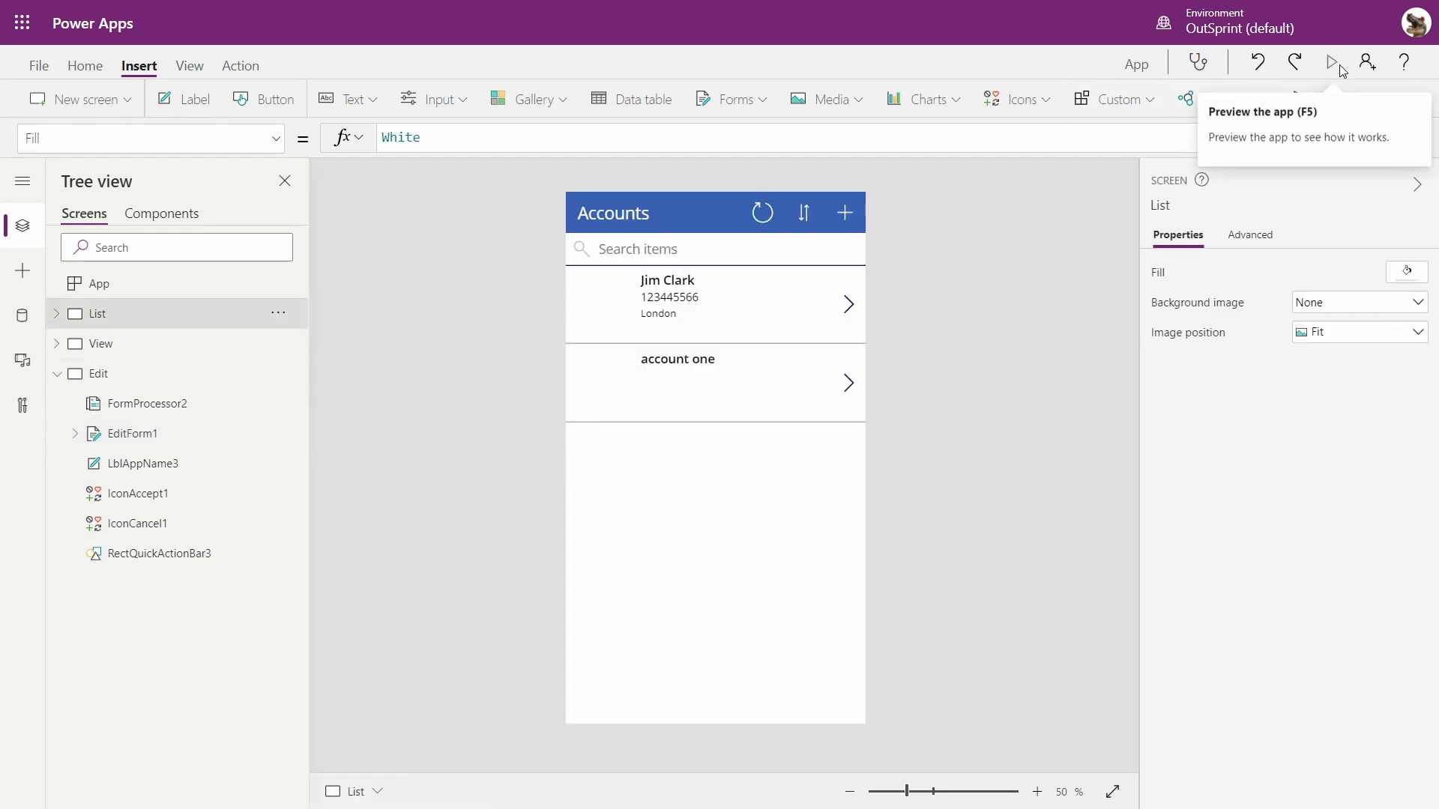
click(1340, 67)
click(915, 38)
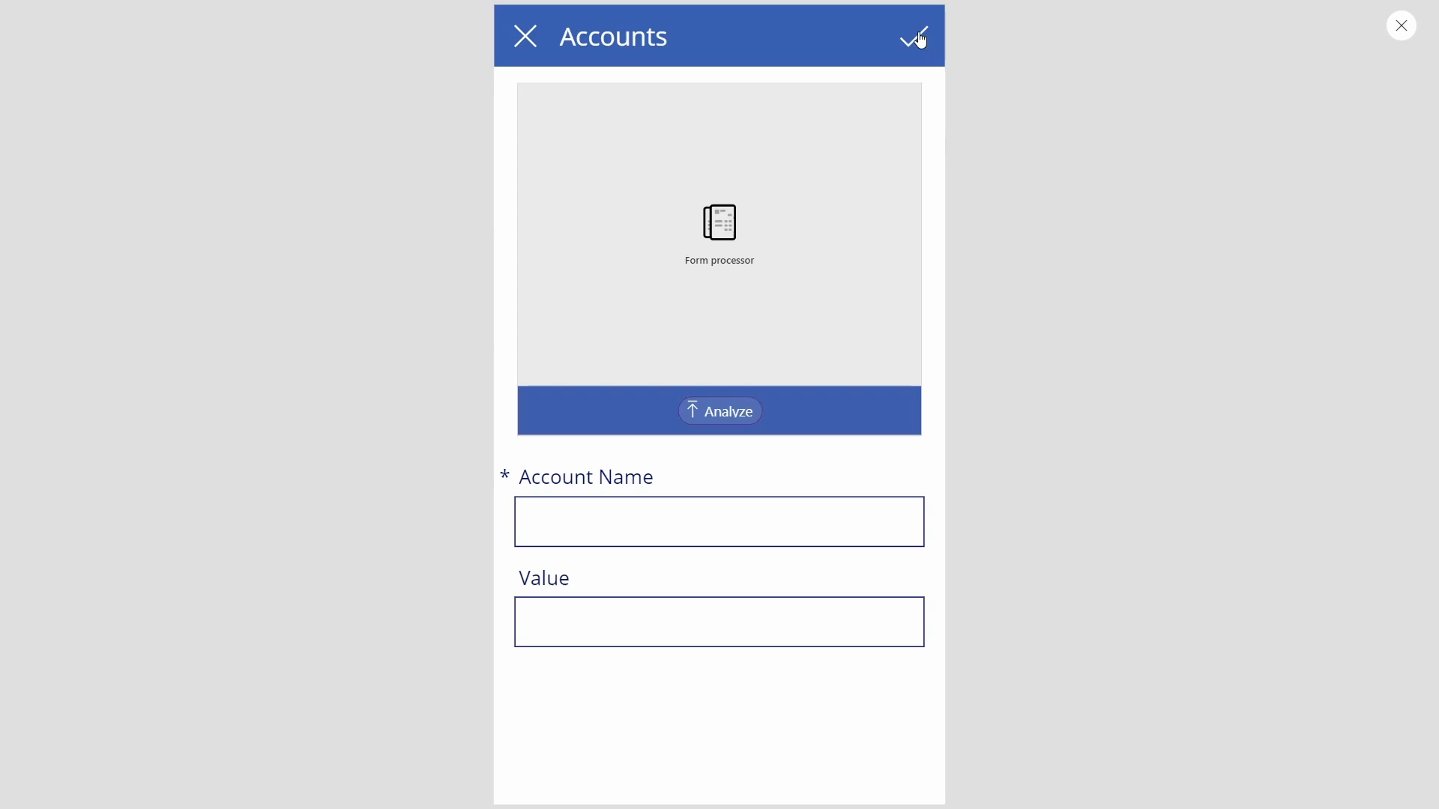
click(747, 420)
click(218, 155)
click(546, 421)
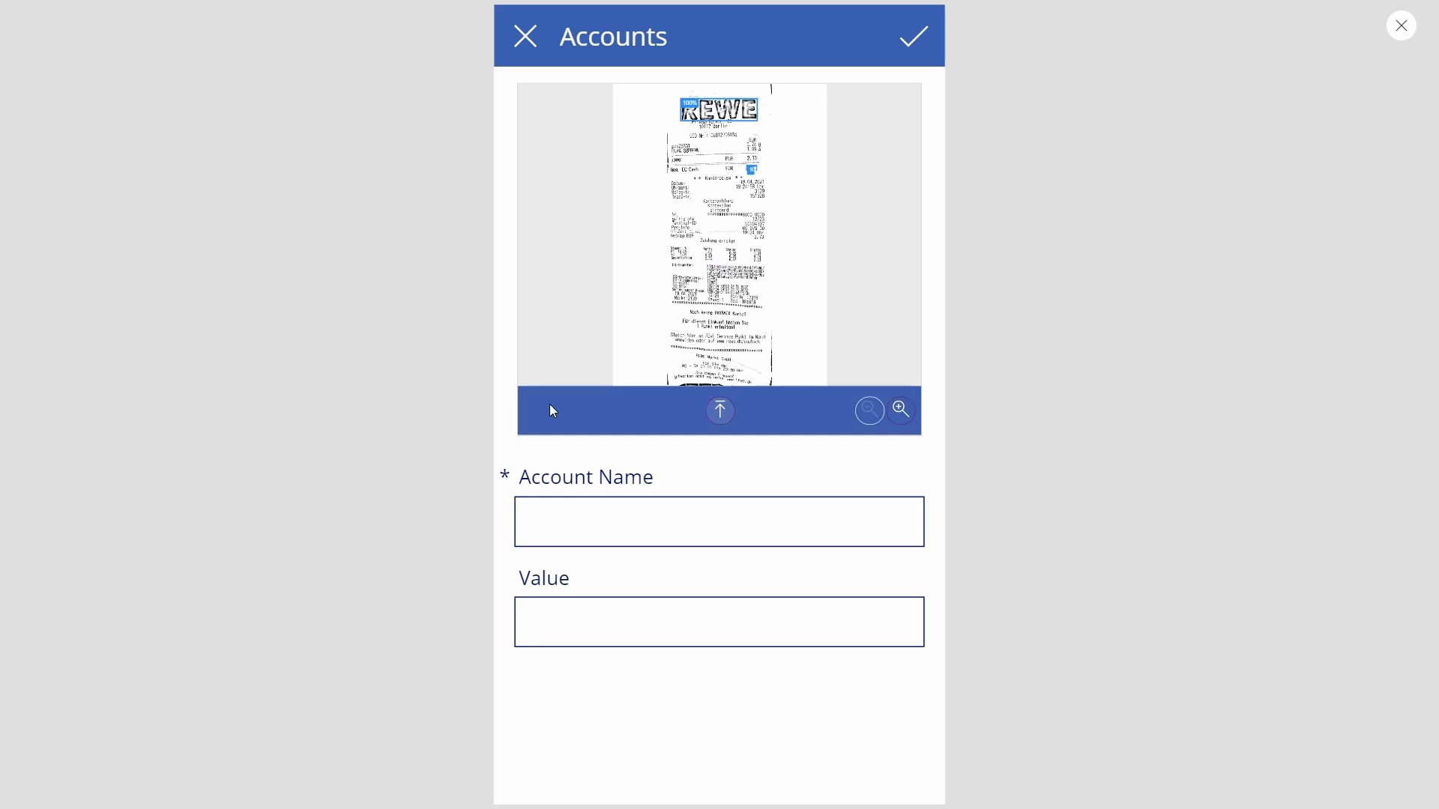
click(1398, 27)
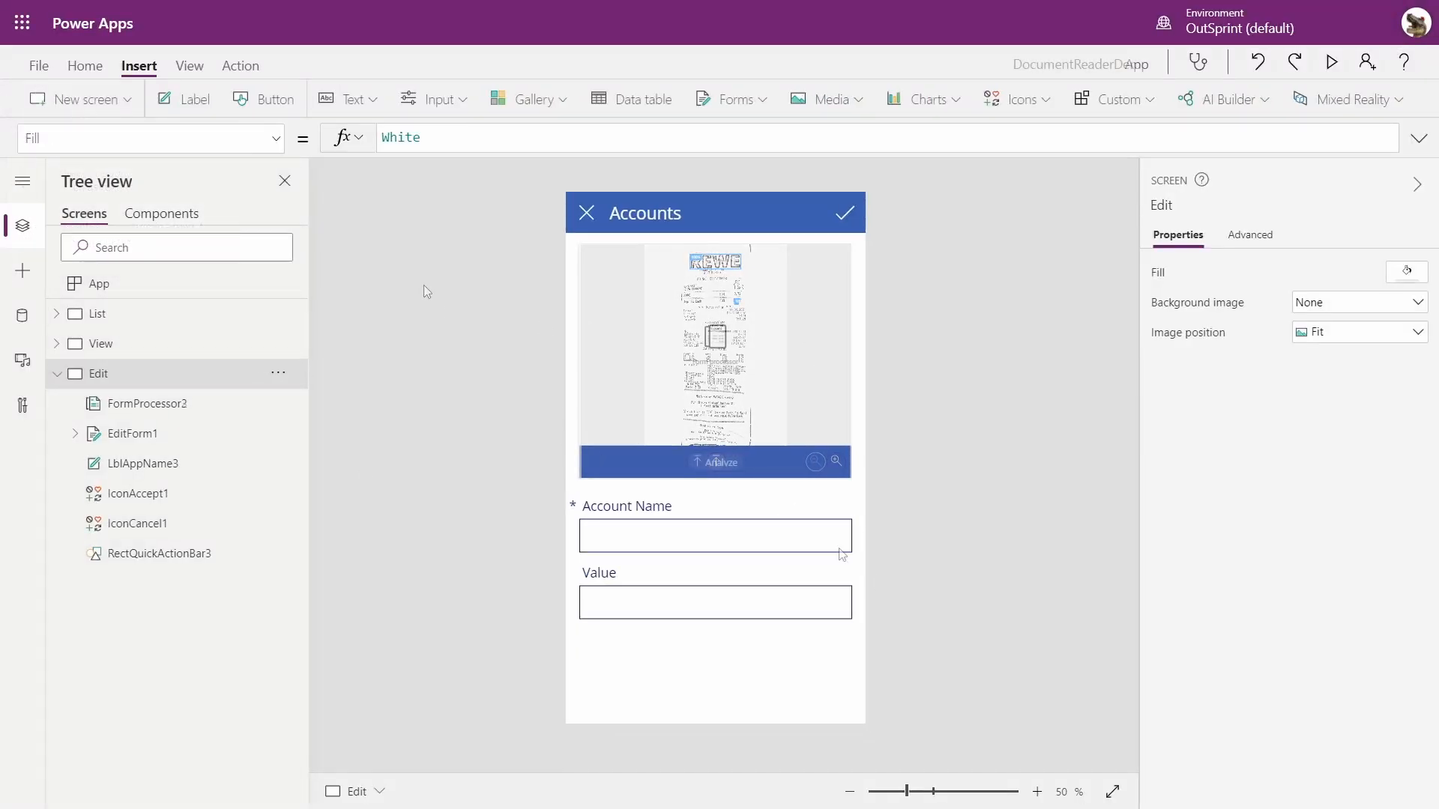
Set the Default property of the Account Name text input to FormProcessor3.Fields.Name
click(830, 543)
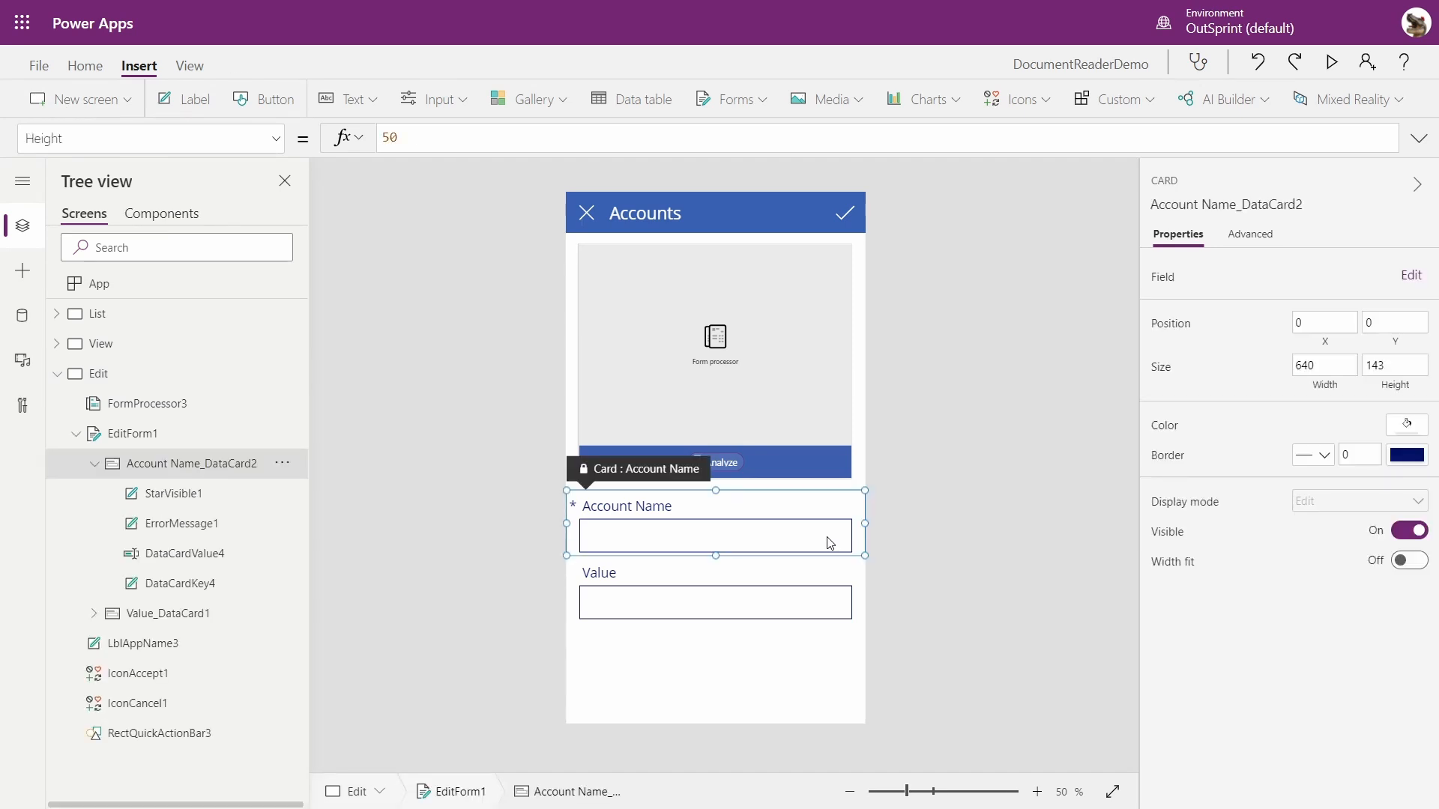
click(136, 435)
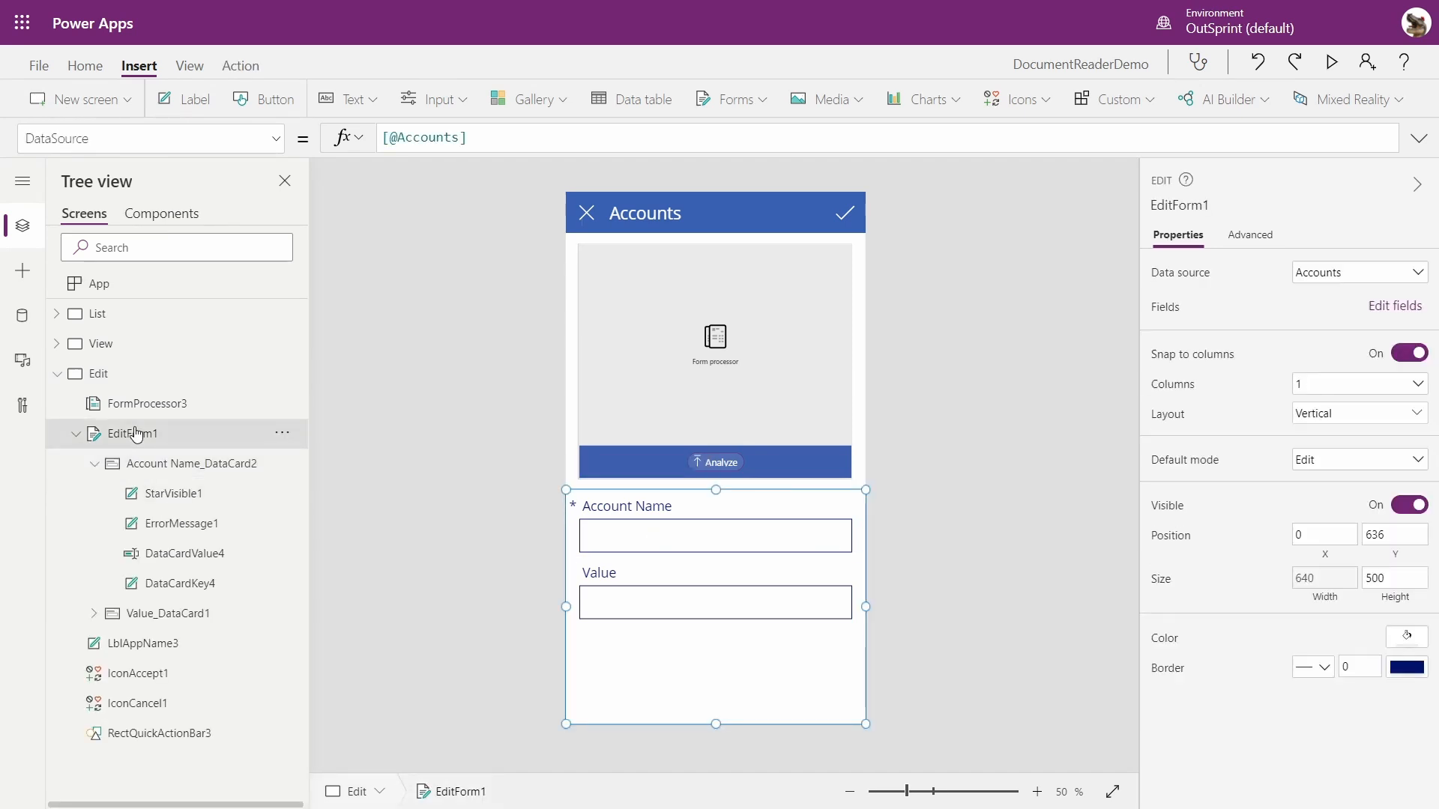
click(613, 527)
click(1250, 235)
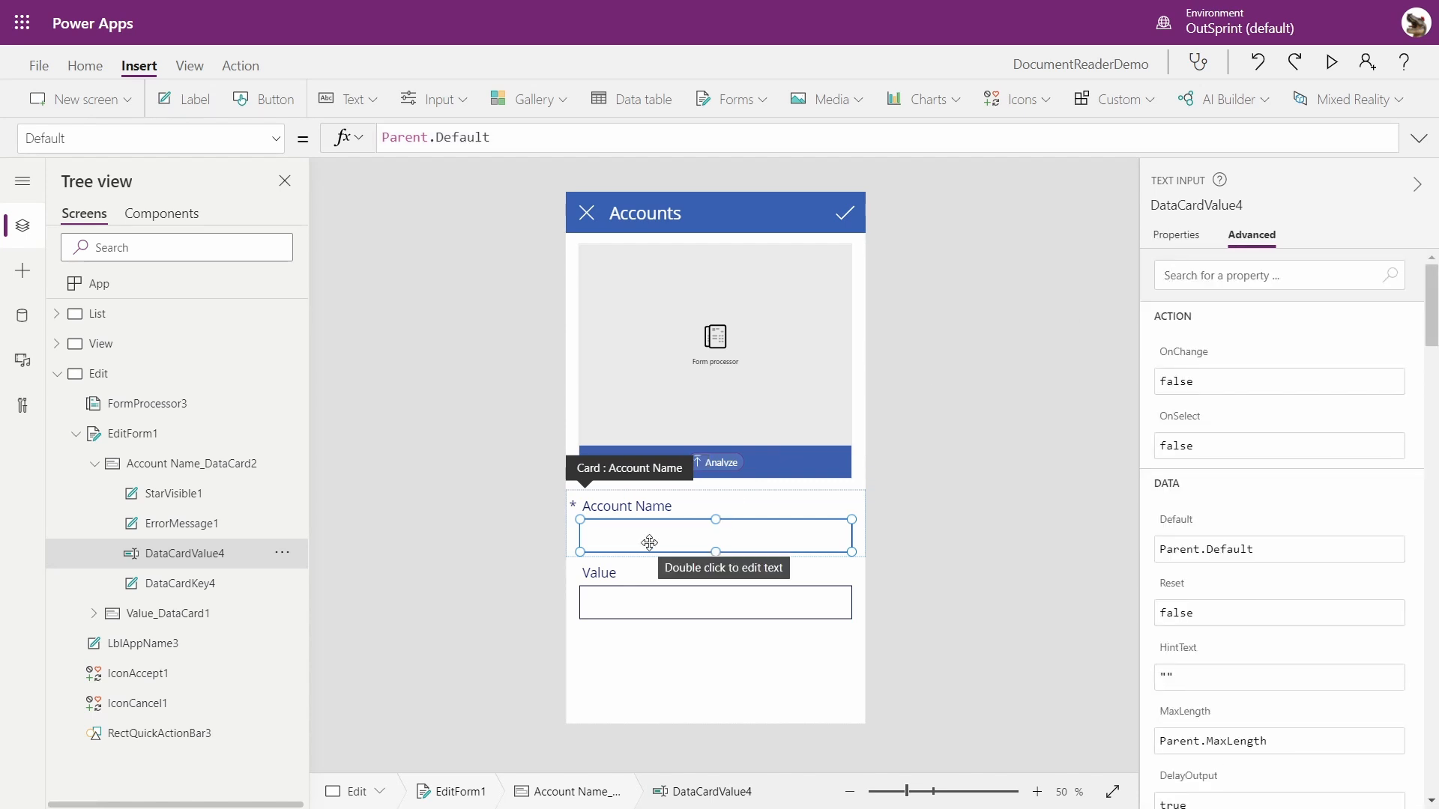
click(510, 137)
drag(495, 138, 381, 137)
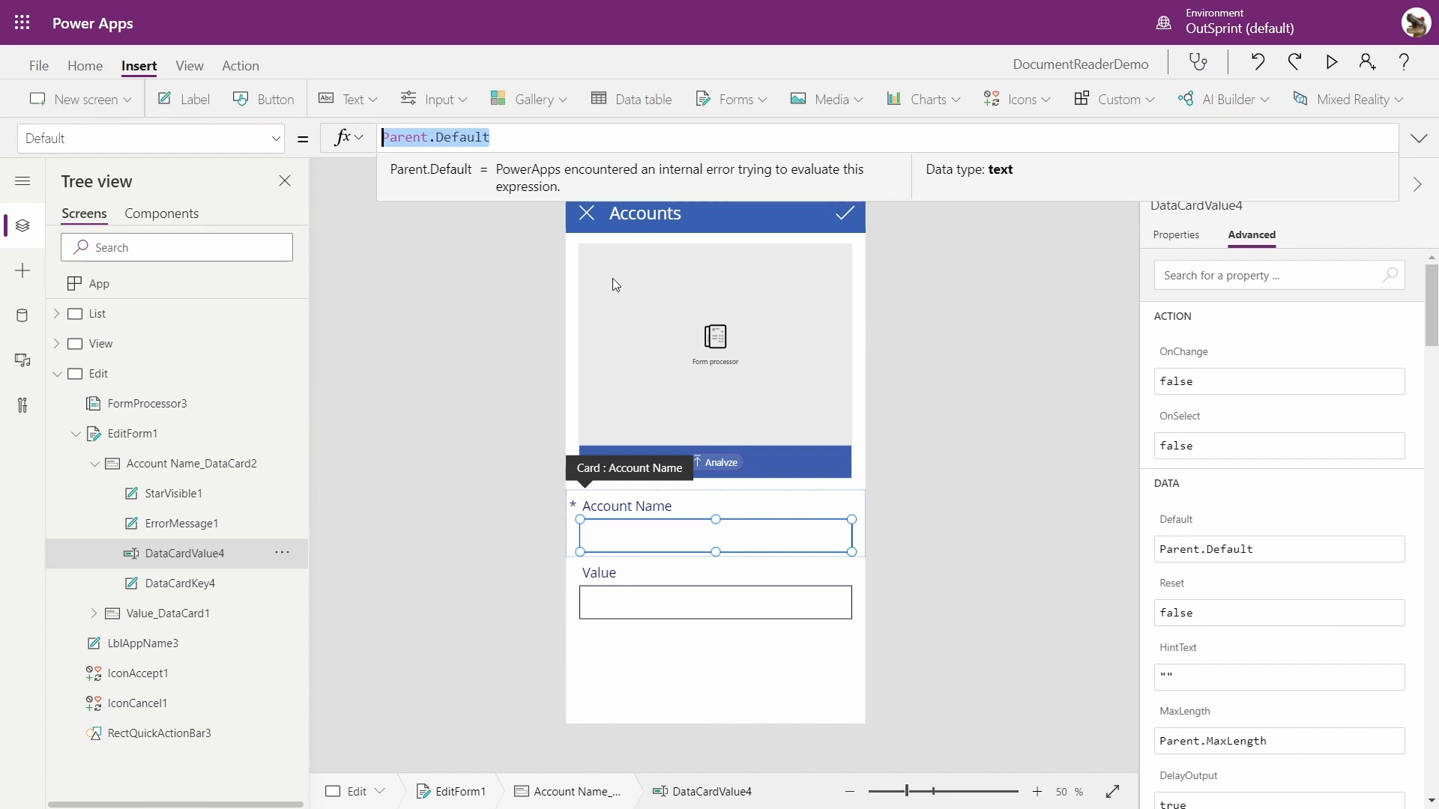
text(formproce)
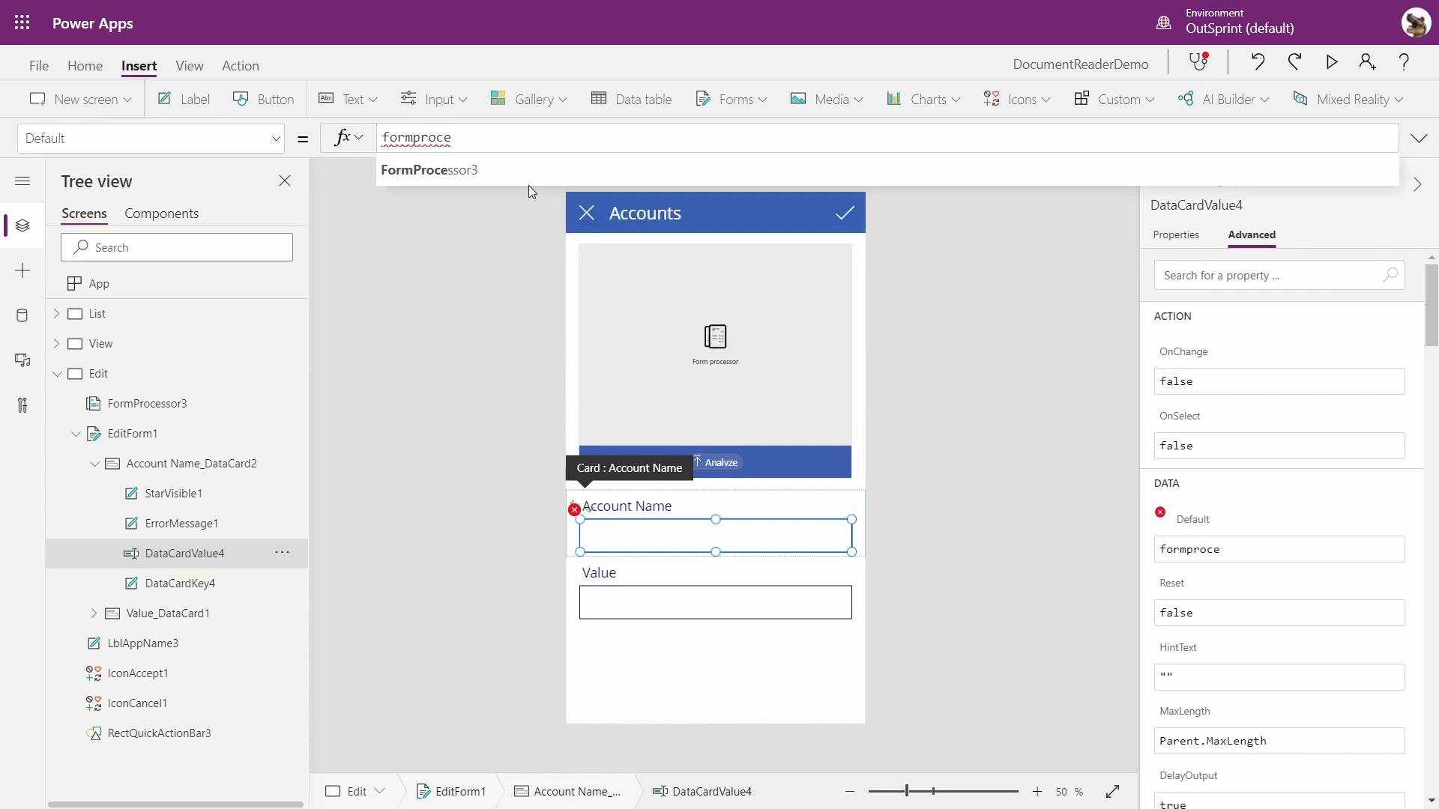
click(515, 165)
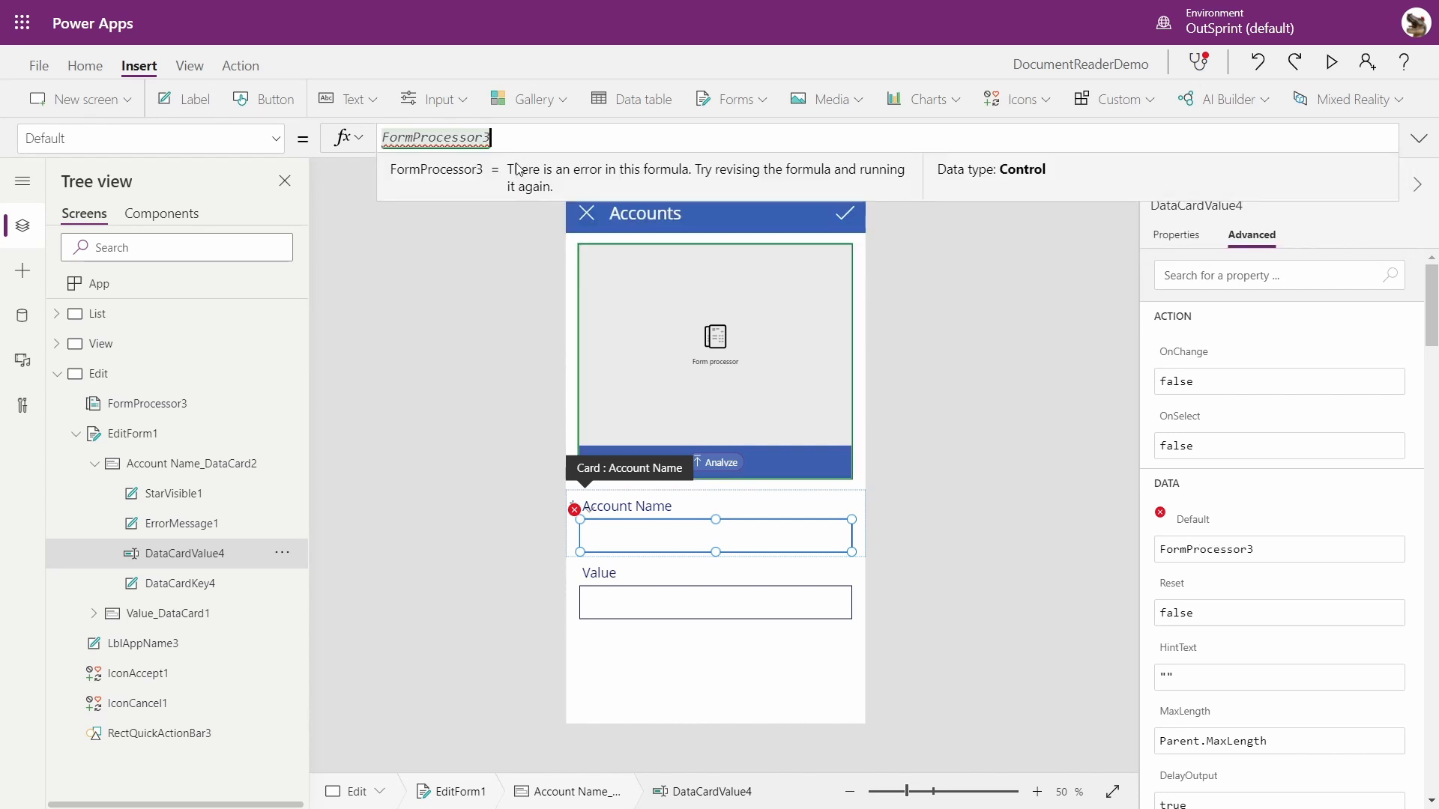
text(.)
click(433, 236)
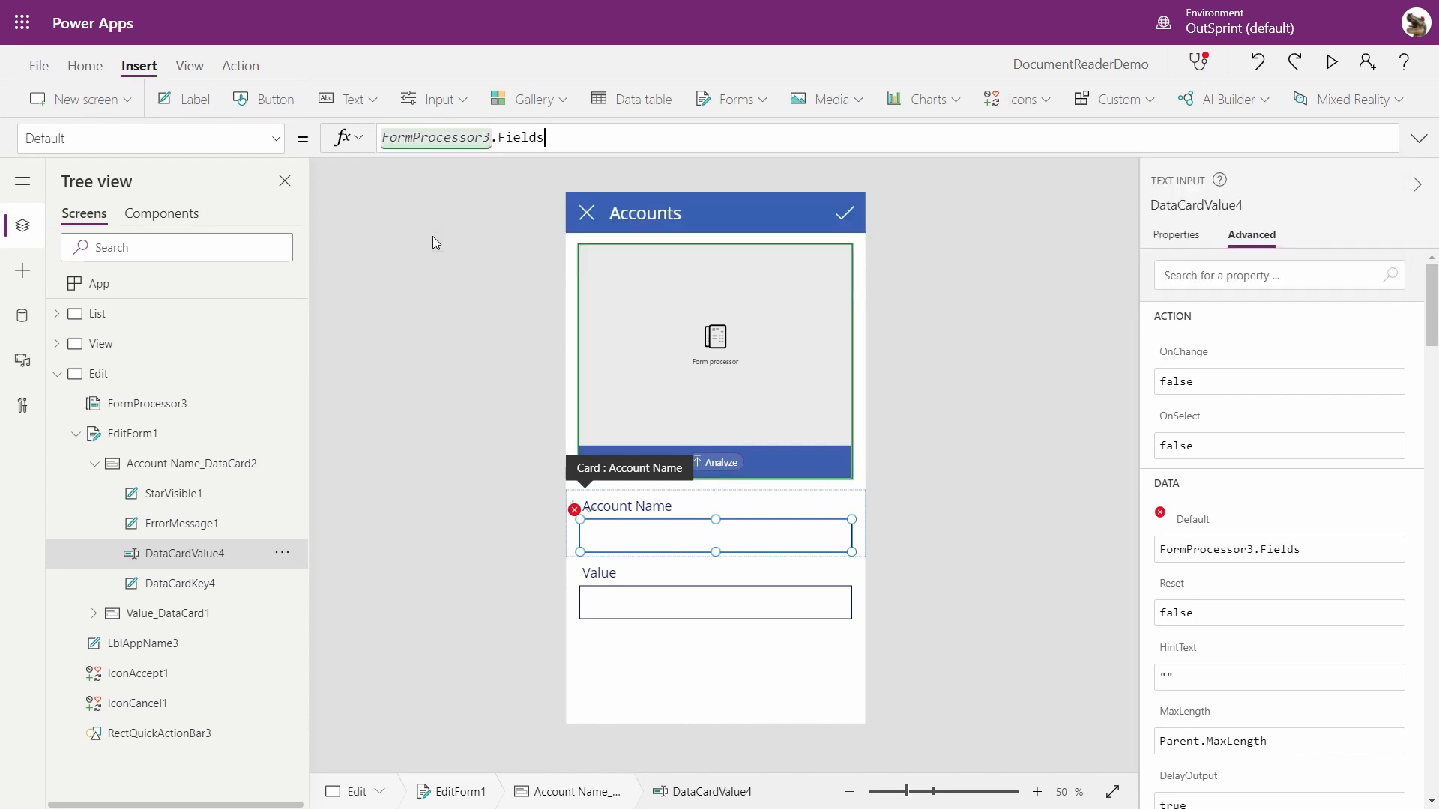
text(.)
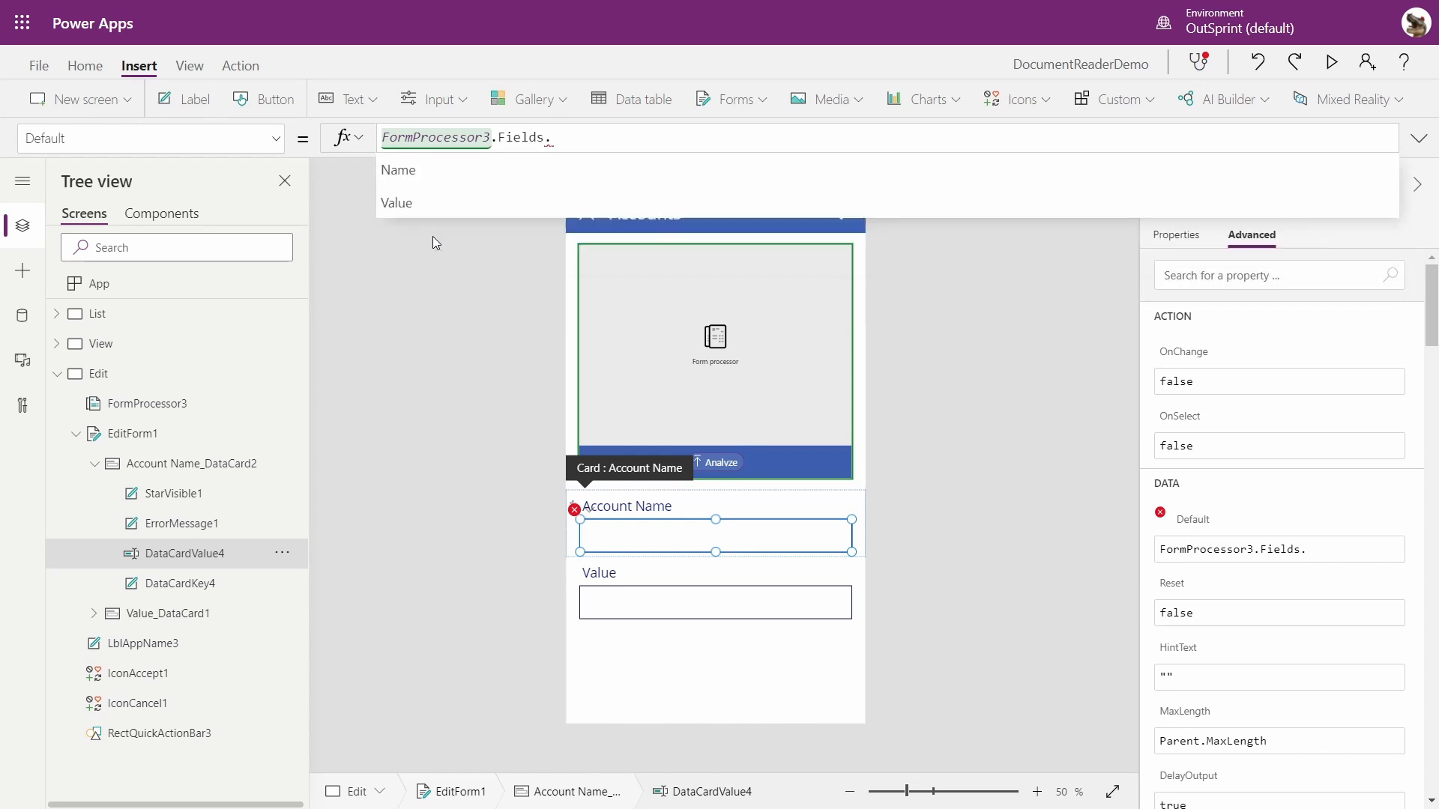
click(395, 171)
Unlock the Value card and set its text input's Default property to FormProcessor3.Fields.Value
click(607, 592)
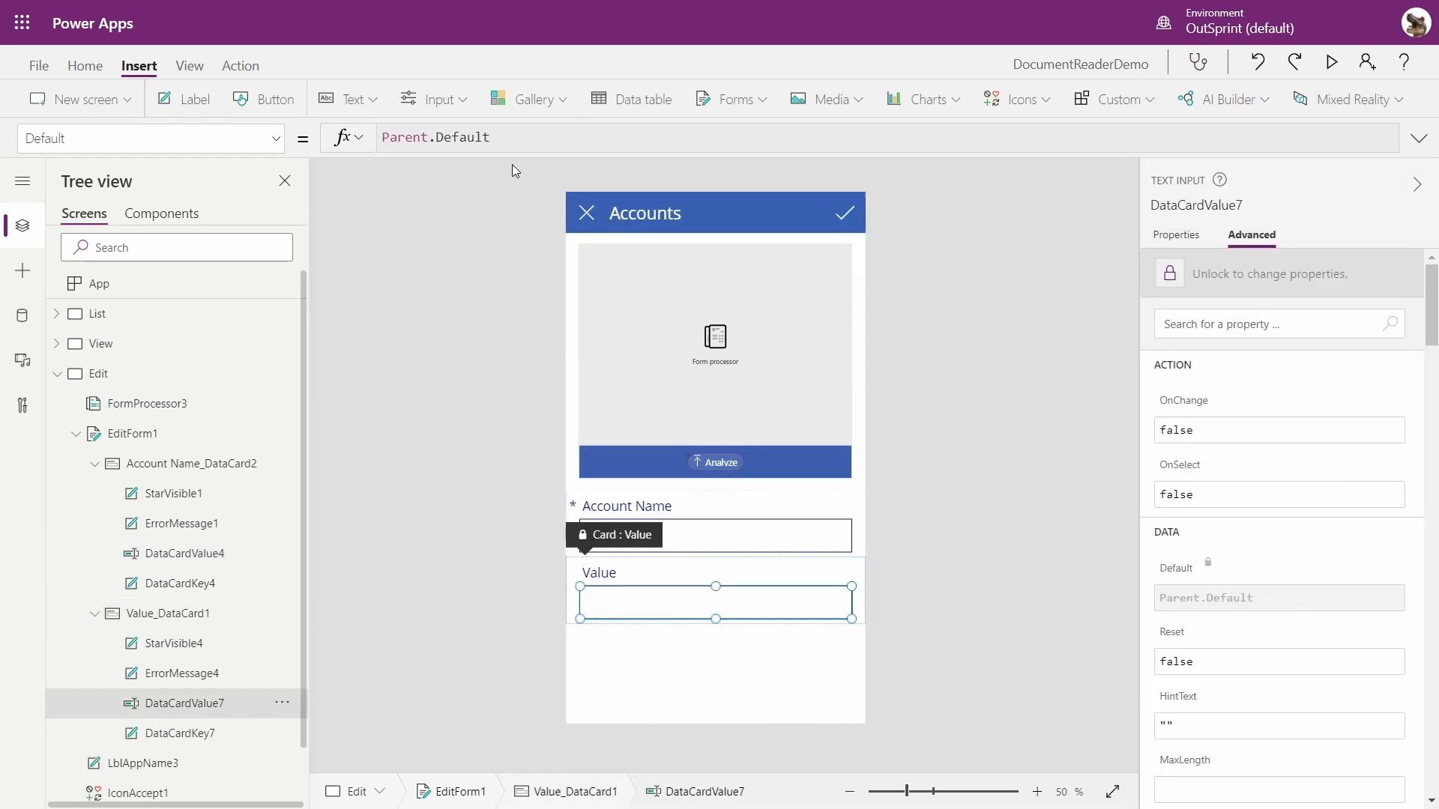
click(1174, 272)
click(520, 132)
key(ctrl+a)
text(formproce)
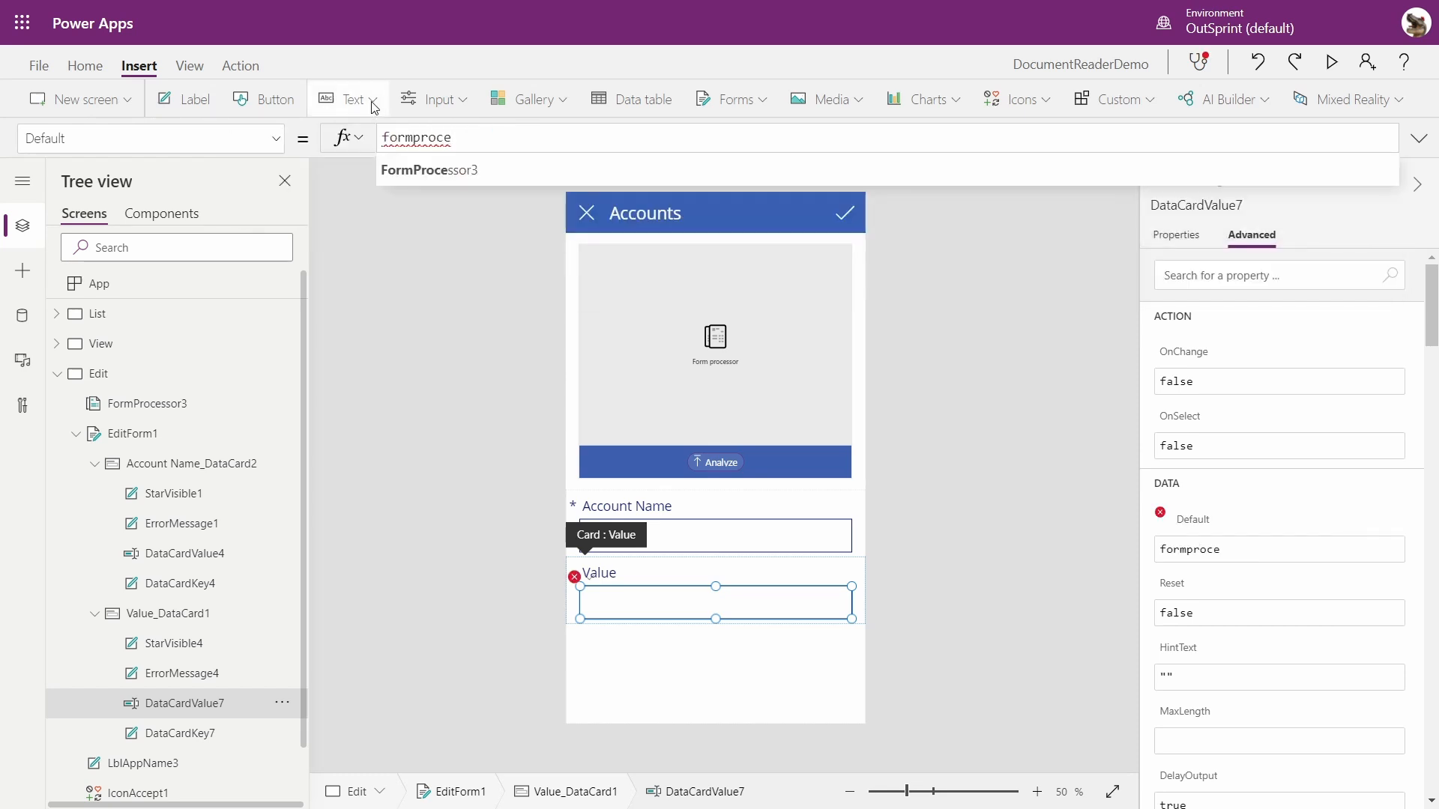
click(446, 169)
text(.fields)
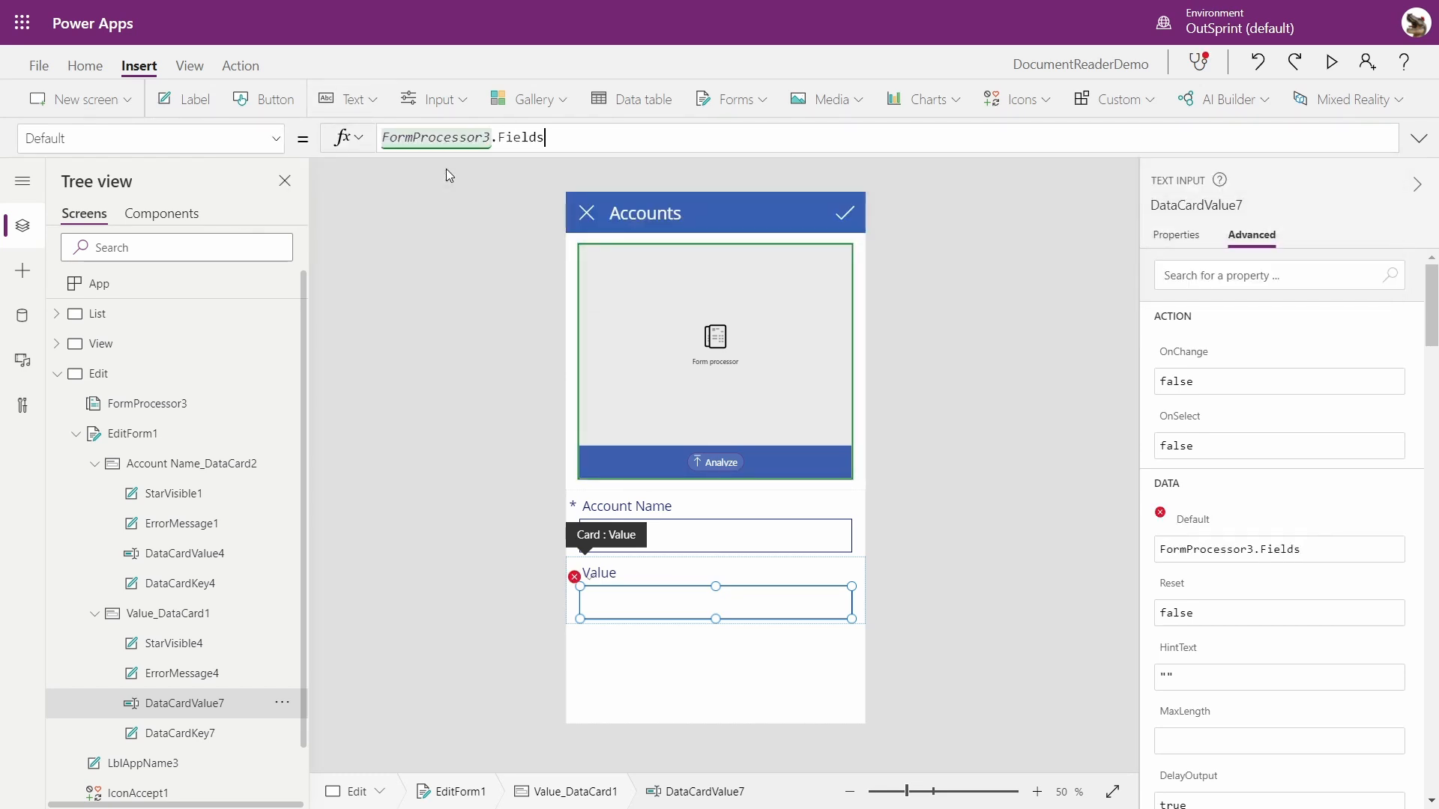
text(.value)
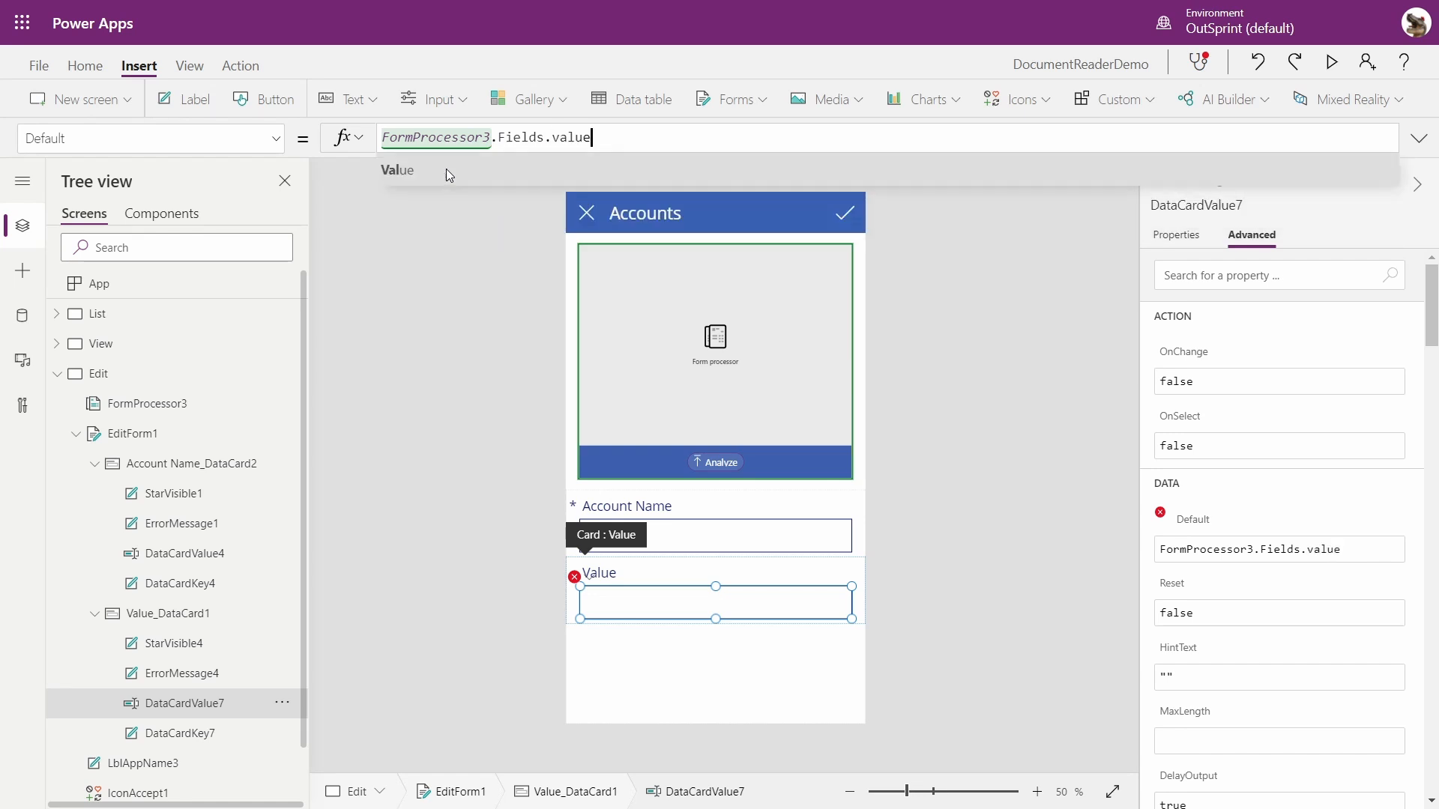
key(BackSpace)
key(BackSpace)
key(BackSpace)
key(BackSpace)
key(BackSpace)
key(BackSpace)
text(.)
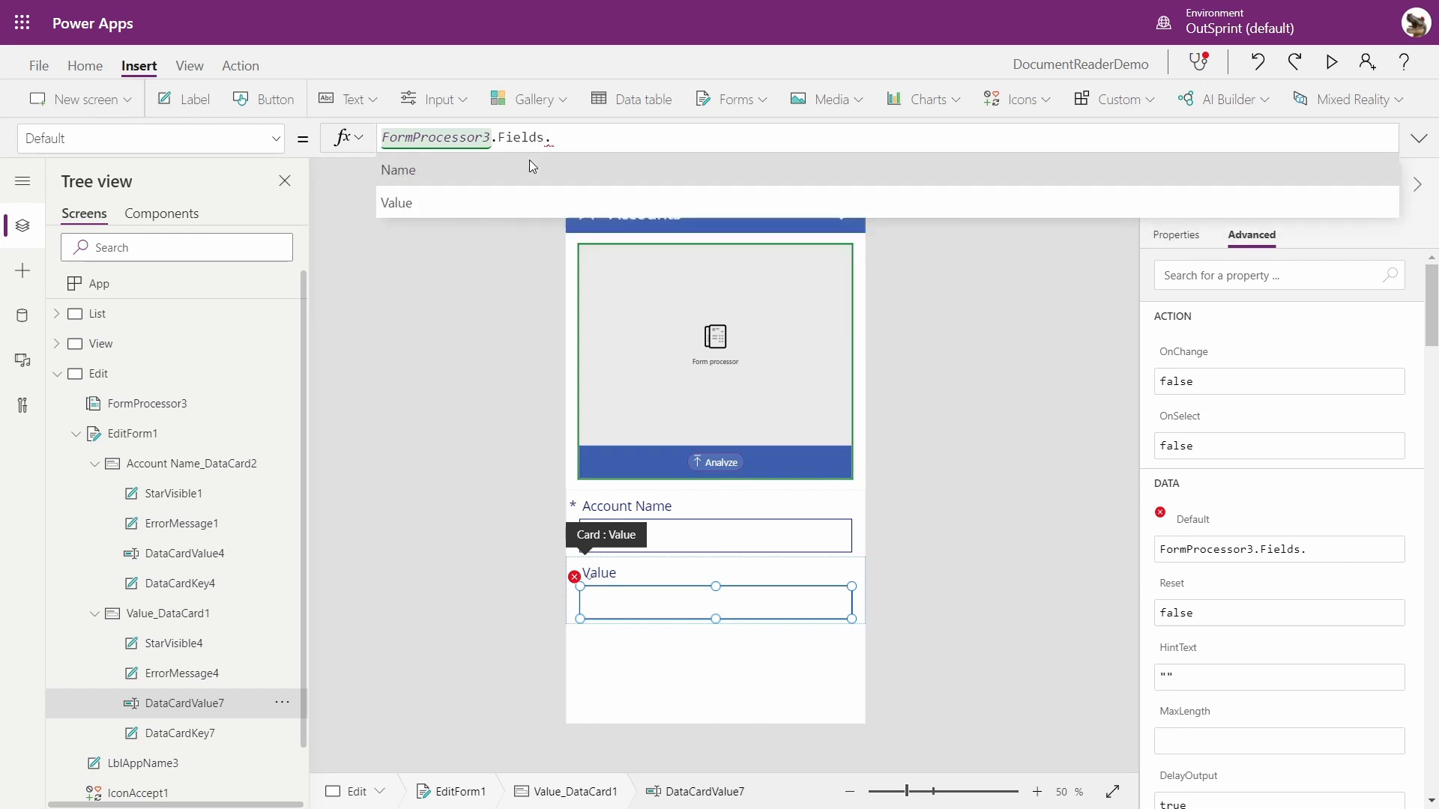
click(442, 201)
click(460, 325)
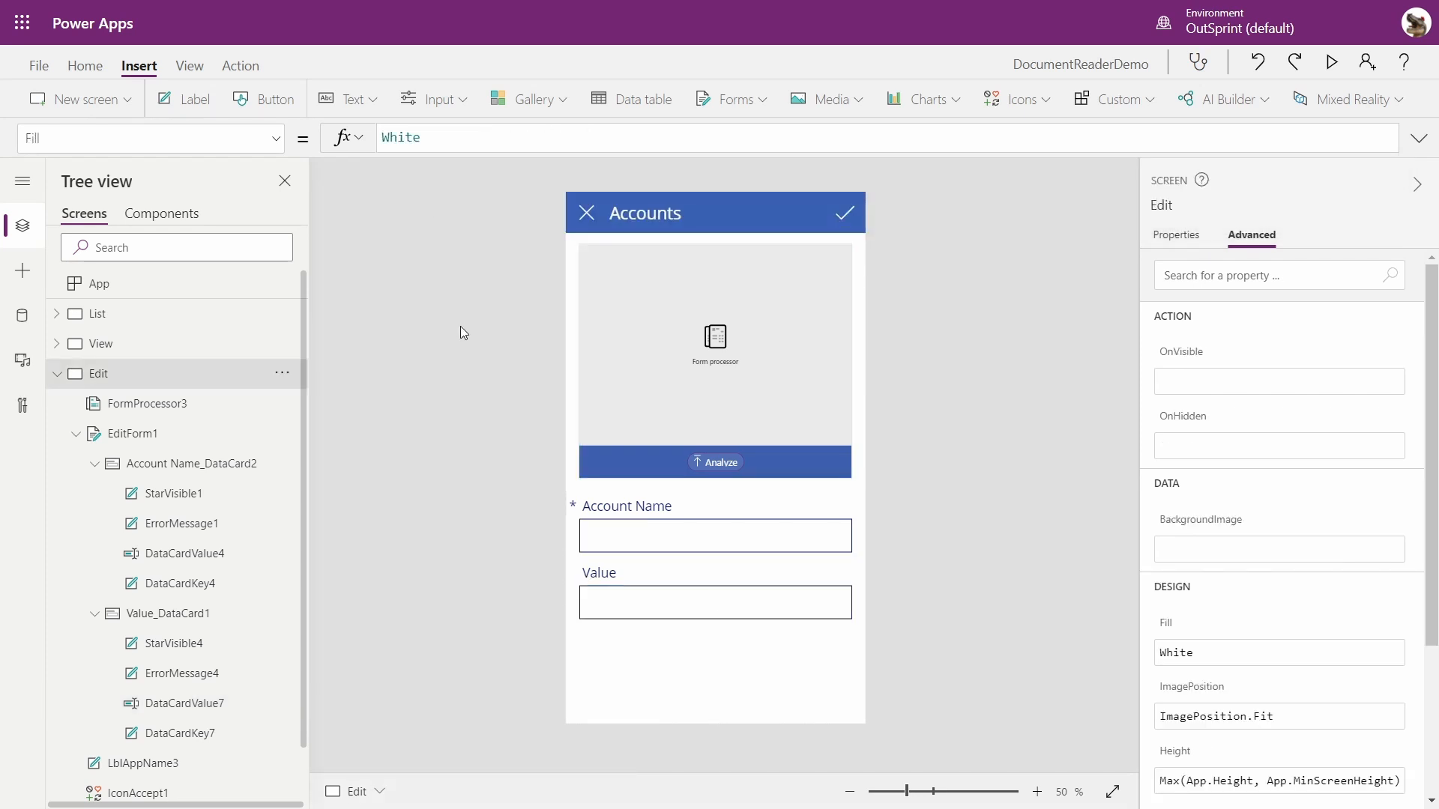
Test the field mapping in the app preview by analyzing the REWE receipt in a new account record
click(88, 321)
click(1330, 63)
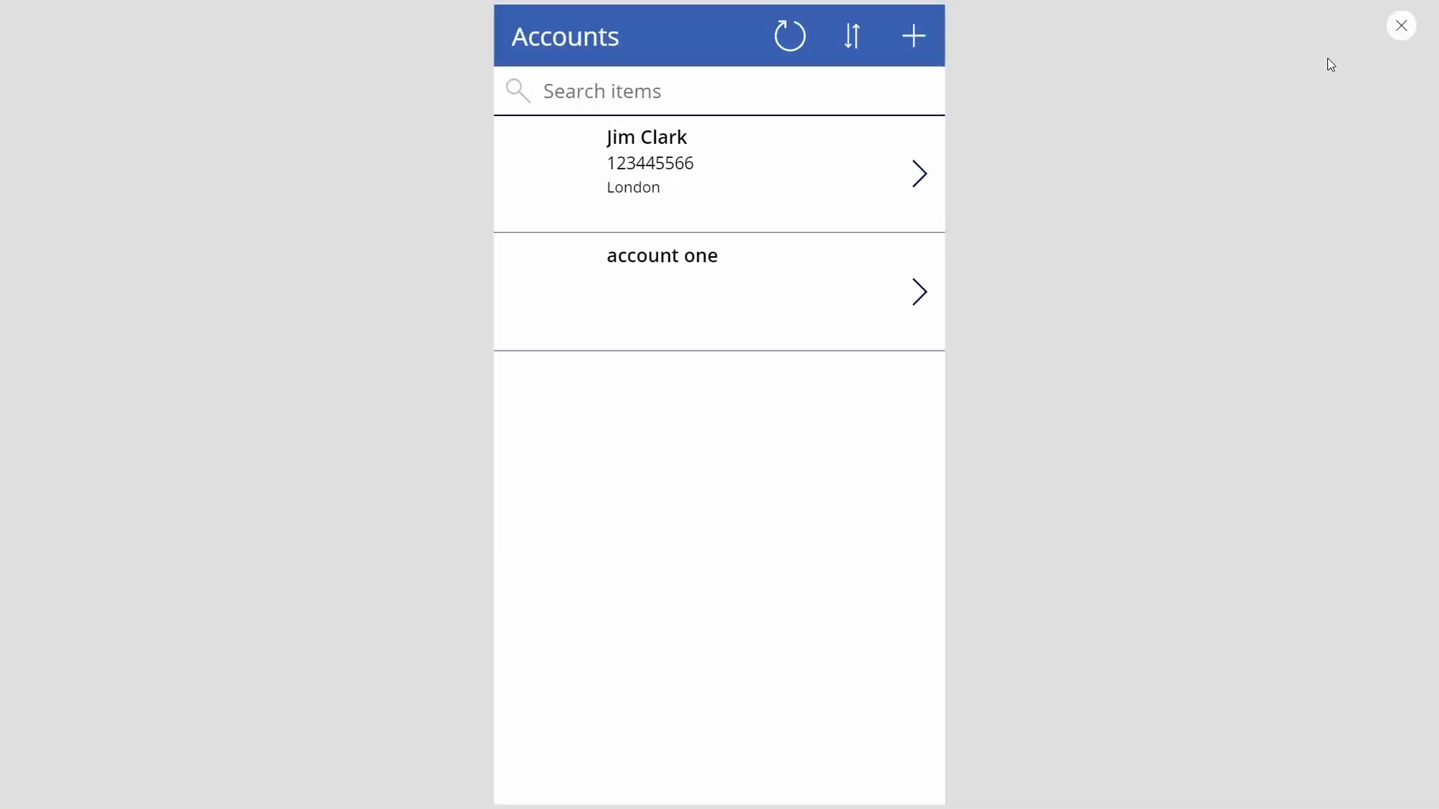
click(918, 42)
click(742, 416)
click(242, 159)
click(559, 419)
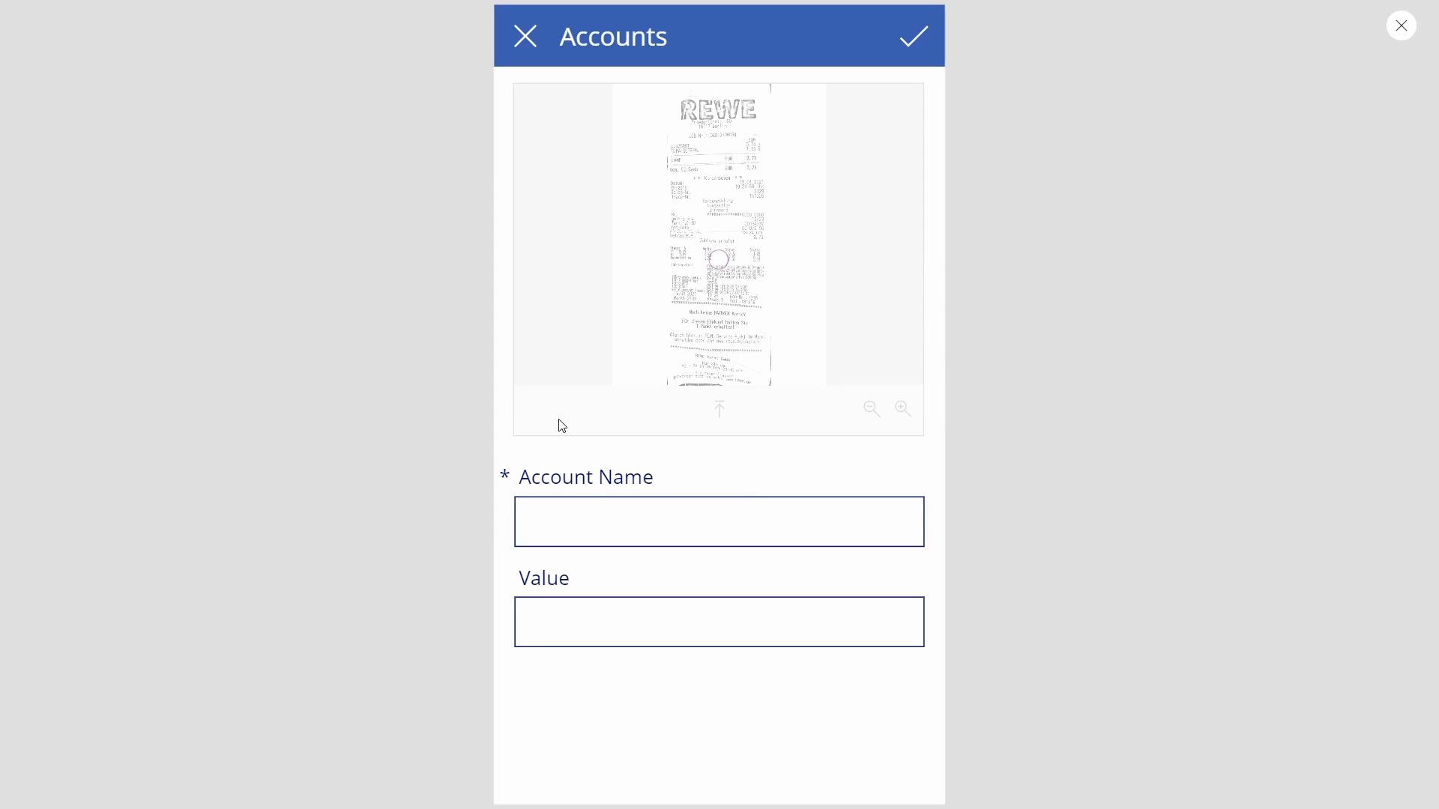
click(1400, 25)
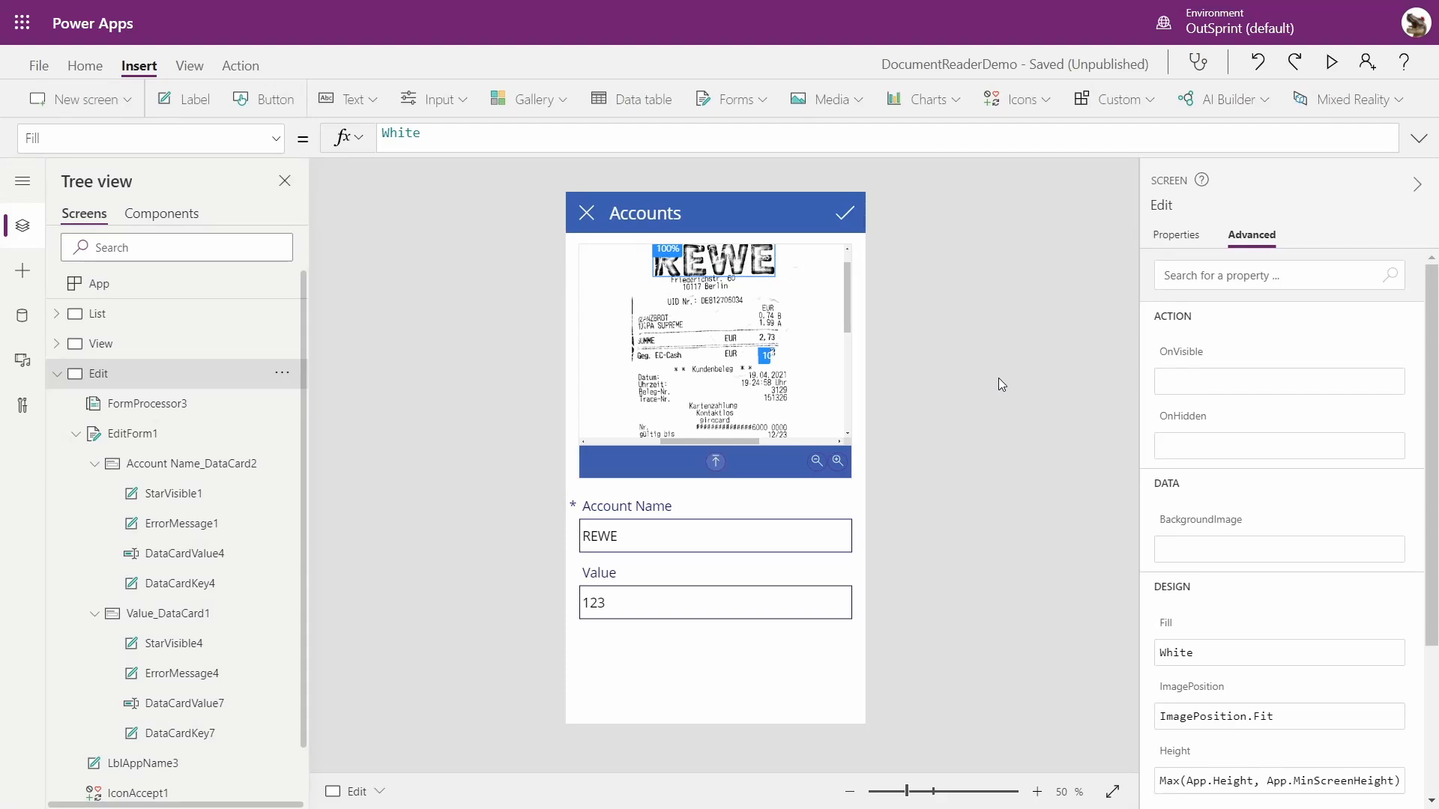
Preview the Edit screen again and analyze the KaDeWe receipt with the form processor
click(712, 459)
click(1331, 64)
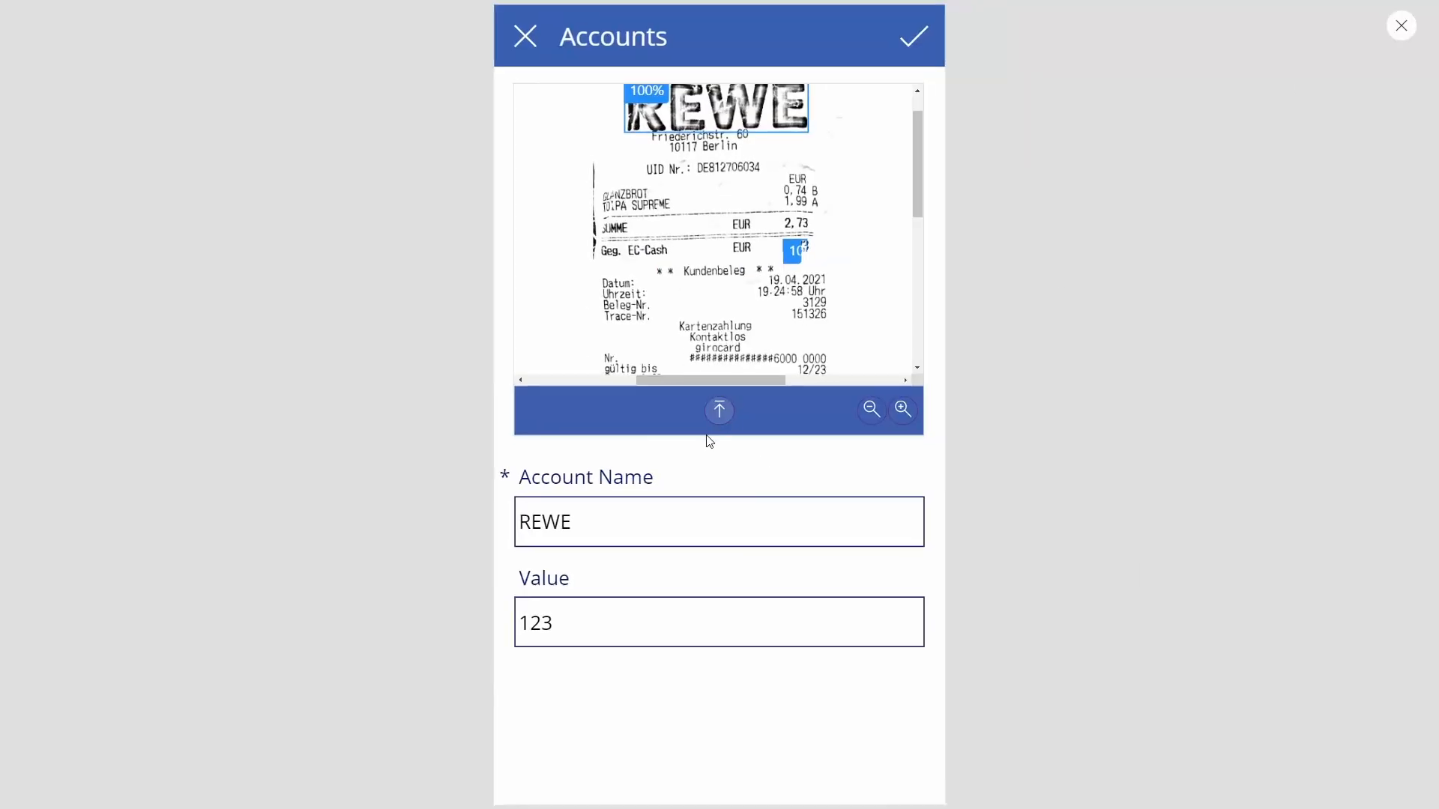
click(718, 410)
click(295, 217)
key(Return)
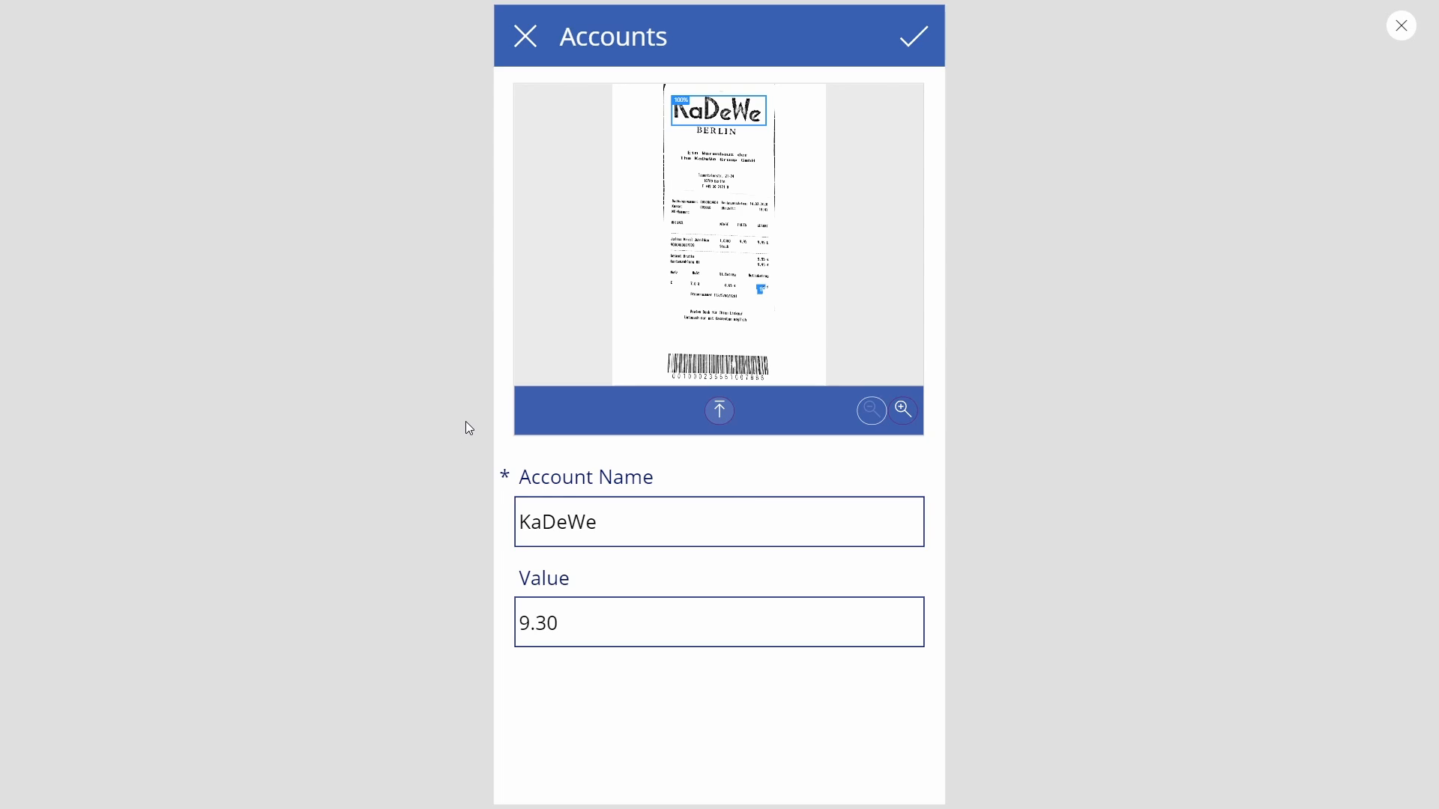
Save the KaDeWe account record, and view its details before closing the preview
click(910, 39)
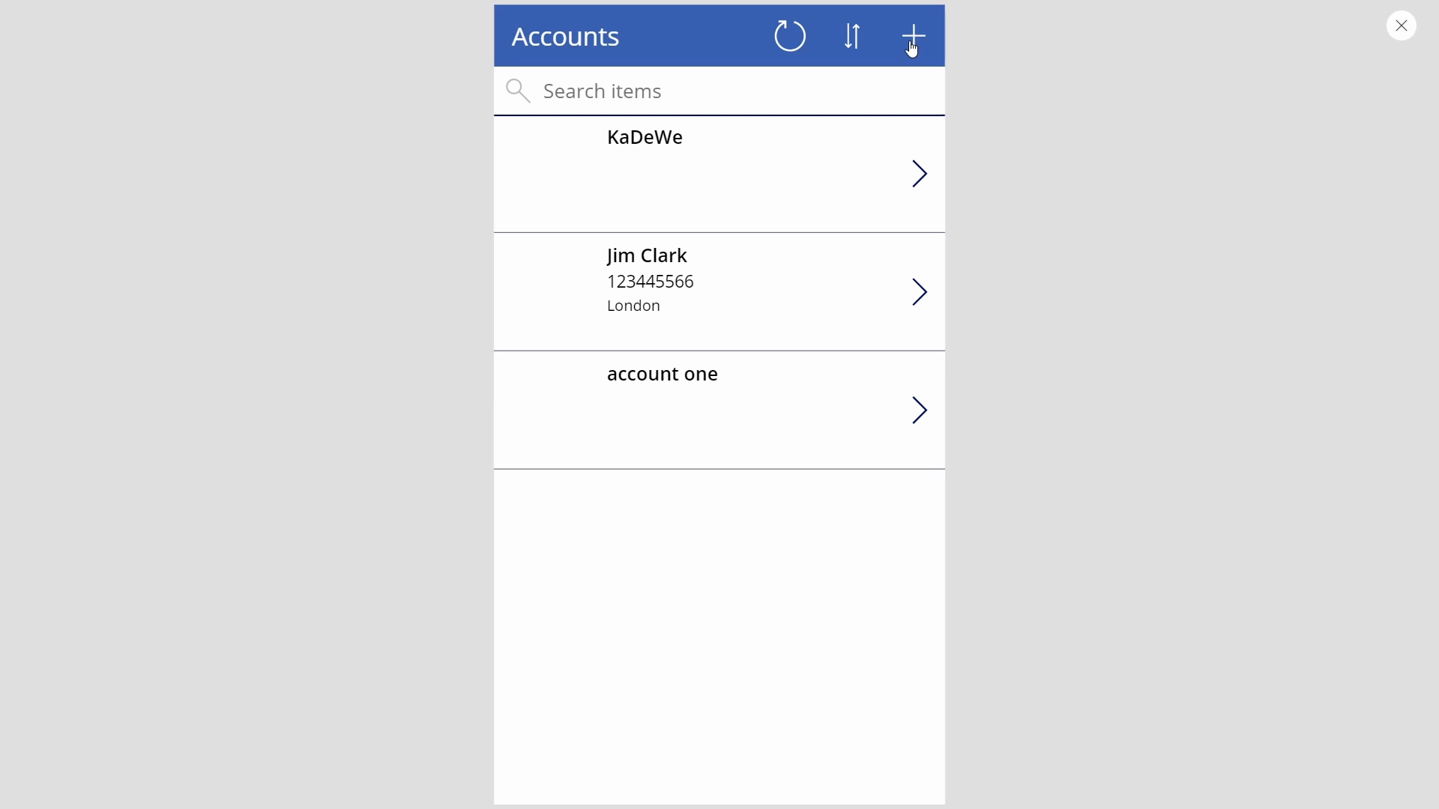
click(918, 175)
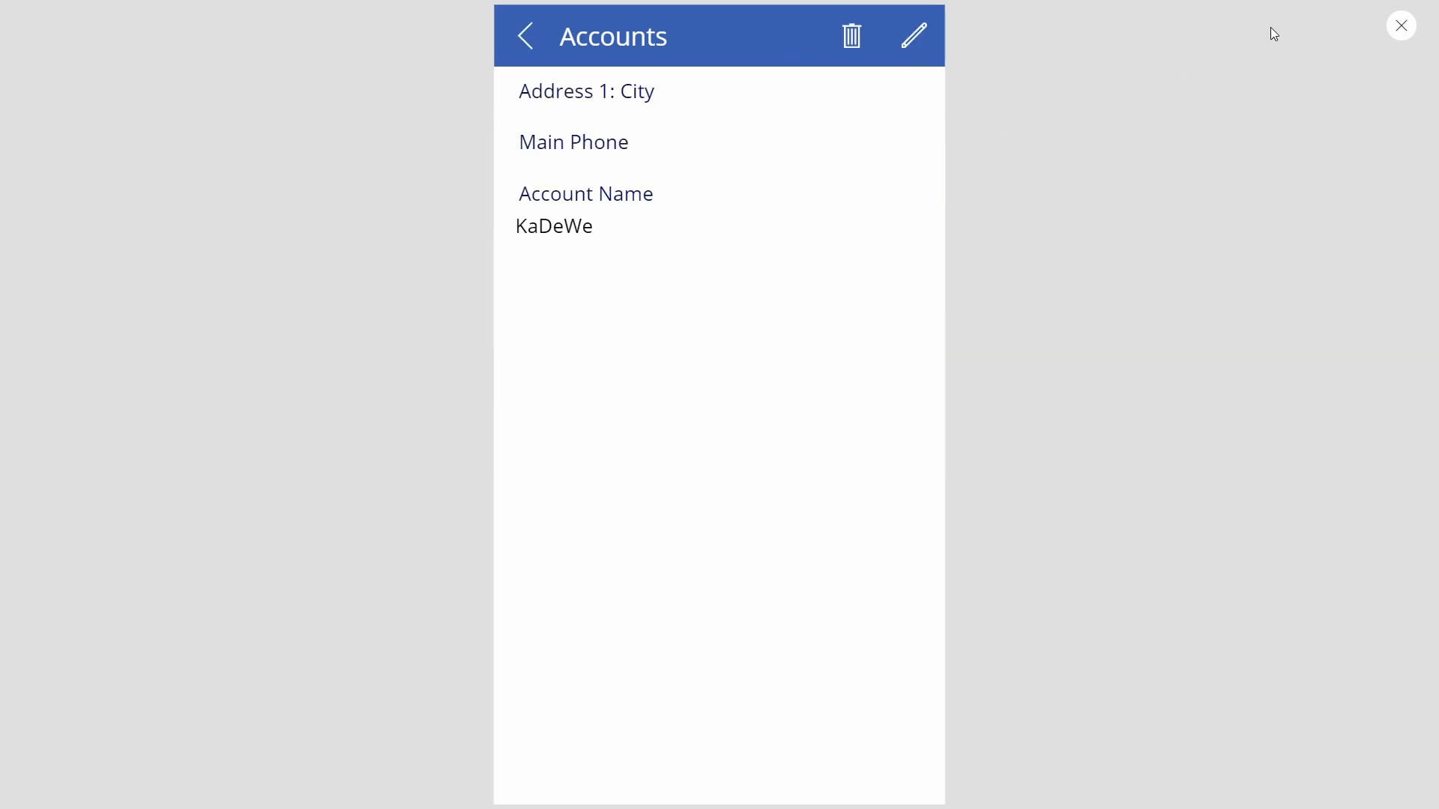
click(1401, 26)
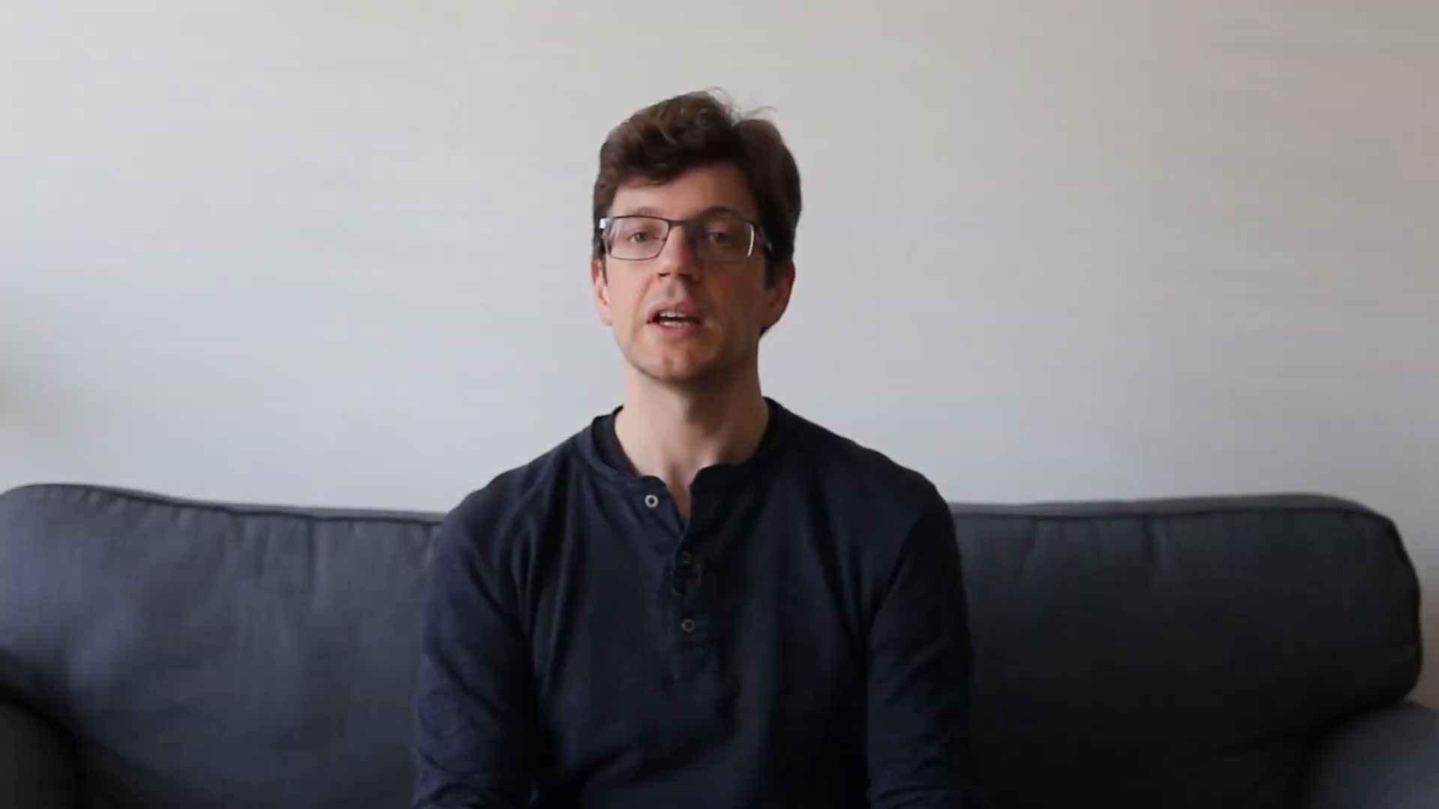